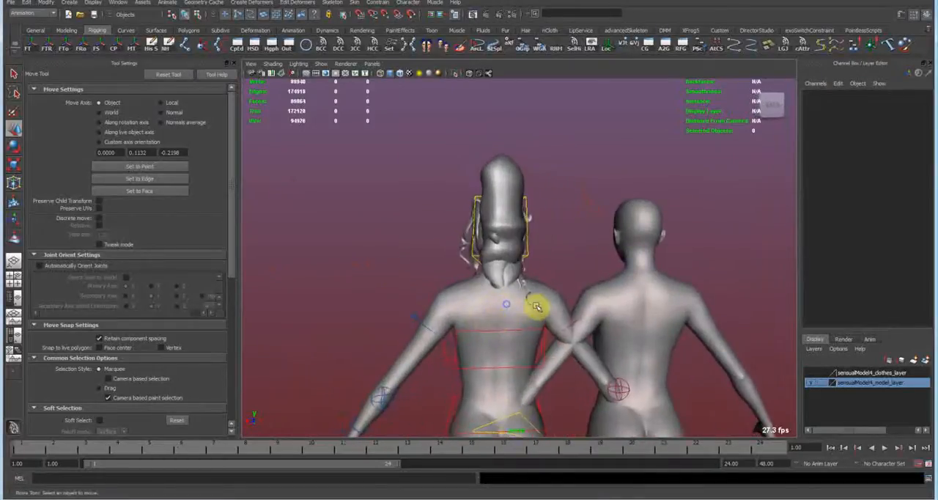
Inspect the two body meshes from several angles, selecting each in turn
click(564, 278)
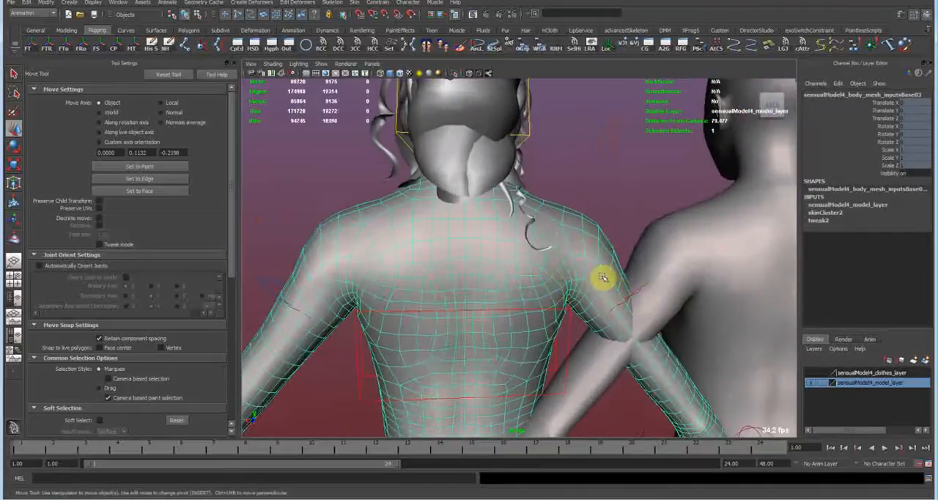
alt+drag(596, 302, 513, 279)
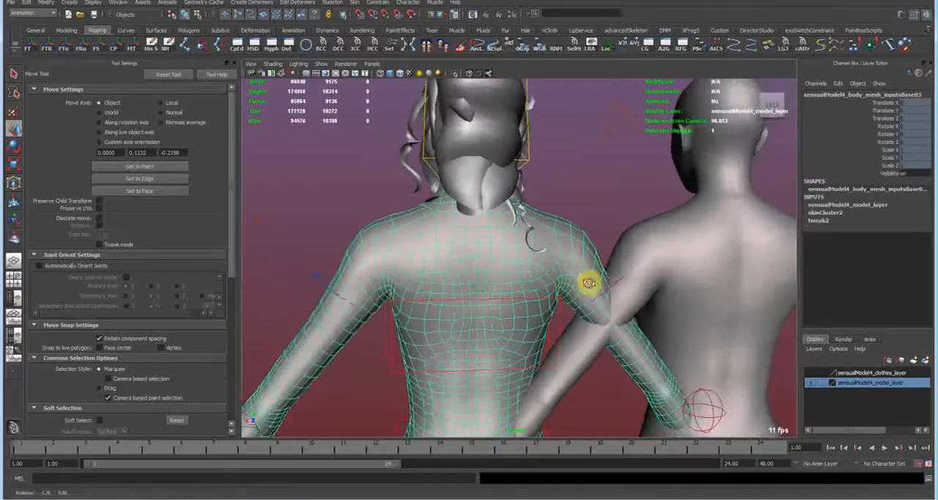
click(666, 256)
mouse_move(666, 256)
alt+mouse_down()
mouse_move(615, 278)
mouse_move(498, 293)
mouse_move(630, 286)
mouse_move(643, 296)
mouse_move(337, 322)
mouse_move(630, 278)
mouse_move(506, 265)
mouse_move(597, 263)
mouse_move(523, 256)
mouse_move(661, 297)
mouse_move(578, 271)
mouse_move(608, 293)
mouse_move(429, 286)
mouse_move(457, 342)
mouse_move(387, 324)
alt+mouse_up()
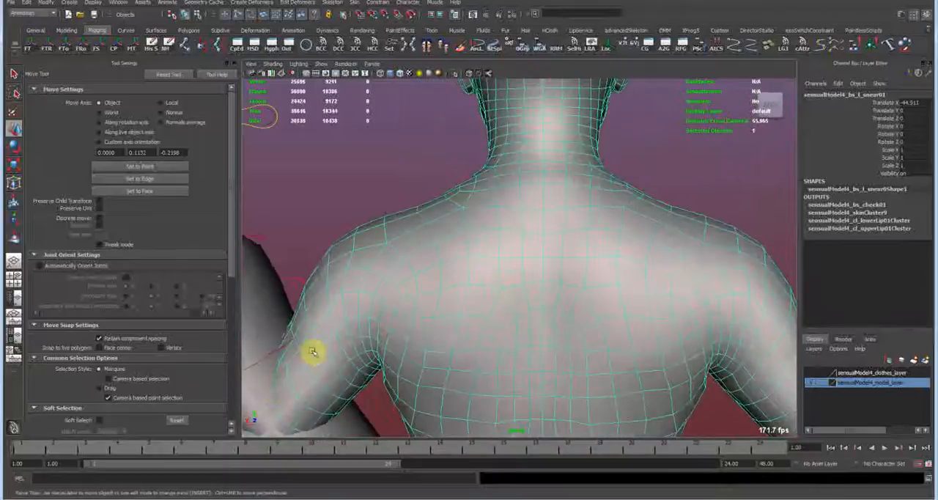
mouse_move(763, 312)
alt+mouse_down()
mouse_move(454, 278)
mouse_move(637, 315)
mouse_move(685, 256)
mouse_move(616, 260)
mouse_move(649, 237)
mouse_move(600, 257)
alt+mouse_up()
click(637, 308)
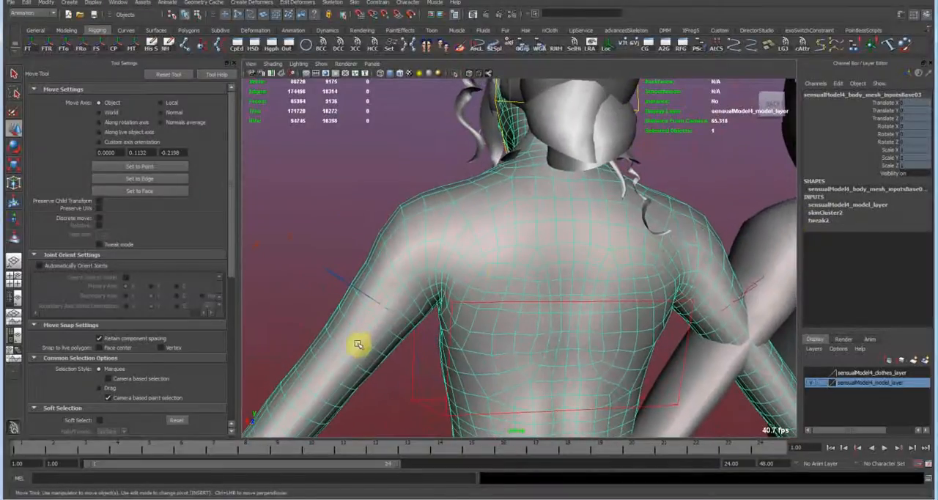
mouse_move(715, 297)
alt+mouse_down()
mouse_move(513, 275)
mouse_move(671, 297)
mouse_move(410, 304)
mouse_move(484, 282)
mouse_move(506, 260)
mouse_move(566, 269)
alt+mouse_up()
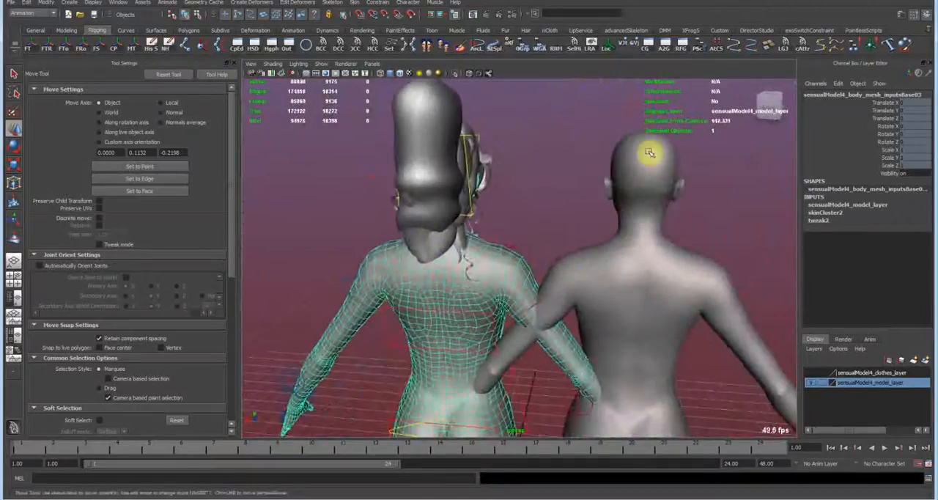
click(618, 159)
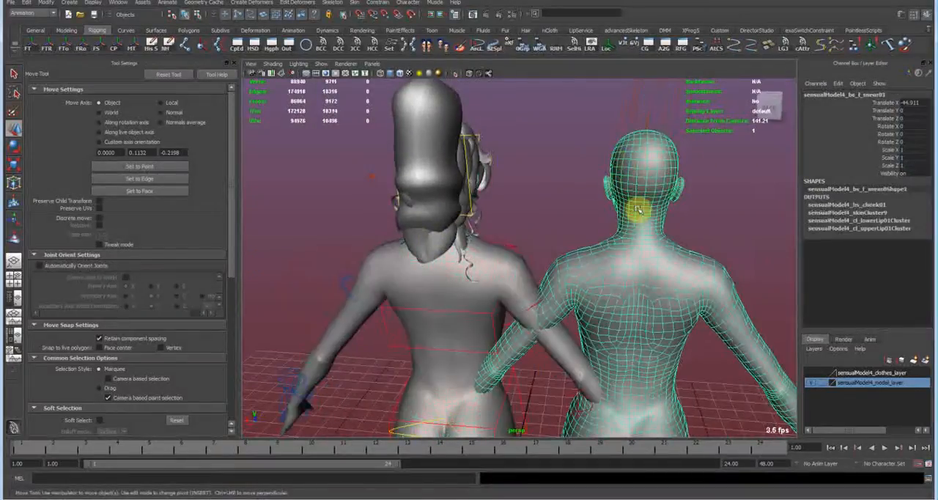
click(497, 272)
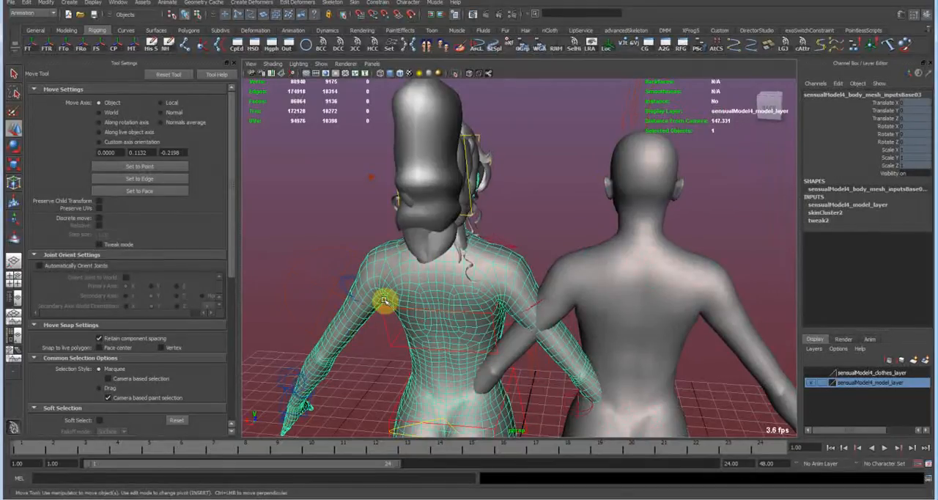
mouse_move(427, 290)
alt+mouse_down()
mouse_move(439, 241)
mouse_move(535, 300)
alt+mouse_up()
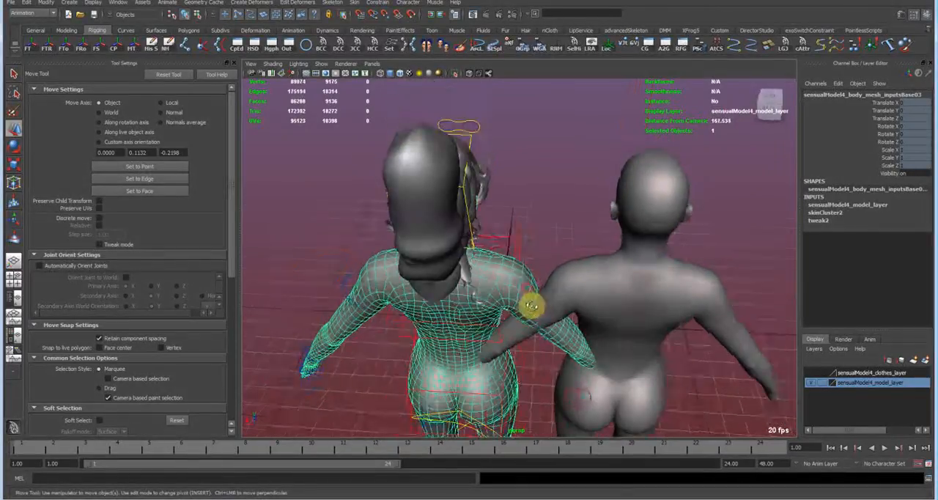
click(659, 324)
alt+drag(659, 324, 579, 361)
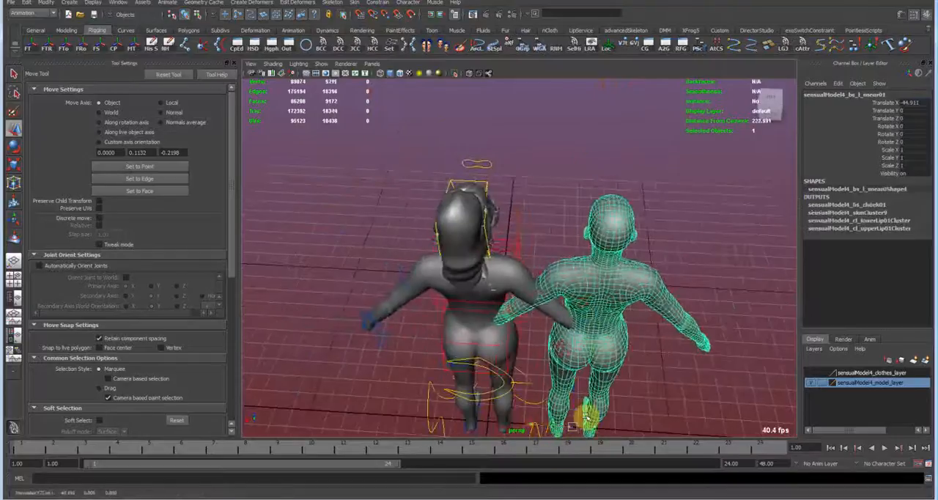
Break connections on the copied body mesh's transform channels and reposition it behind the others
drag(532, 426, 570, 271)
click(555, 318)
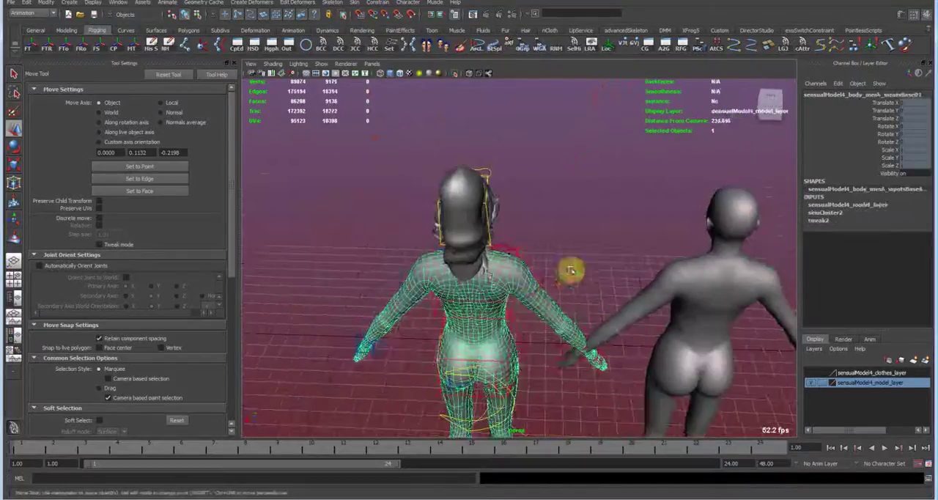
drag(886, 99, 887, 117)
right_click(885, 112)
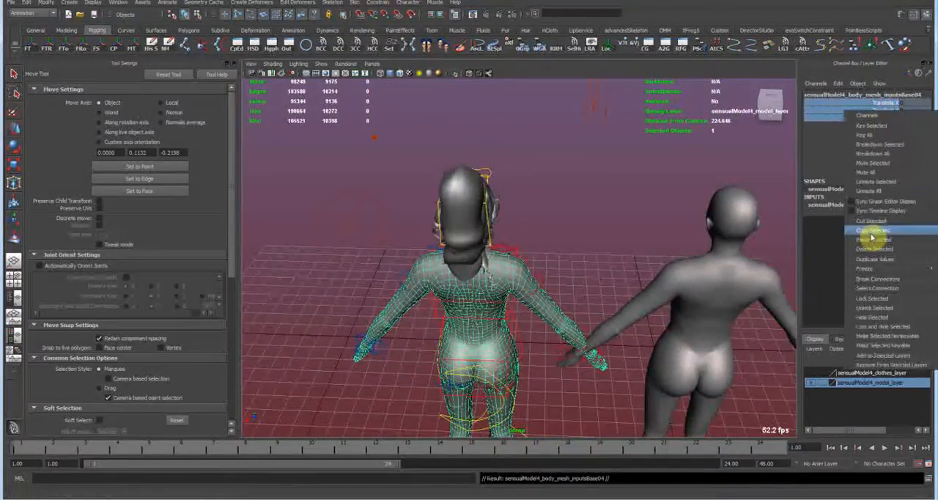
click(891, 290)
mouse_move(586, 344)
alt+mouse_down()
mouse_move(508, 367)
mouse_move(575, 352)
mouse_move(586, 315)
mouse_move(575, 322)
mouse_move(565, 272)
alt+mouse_up()
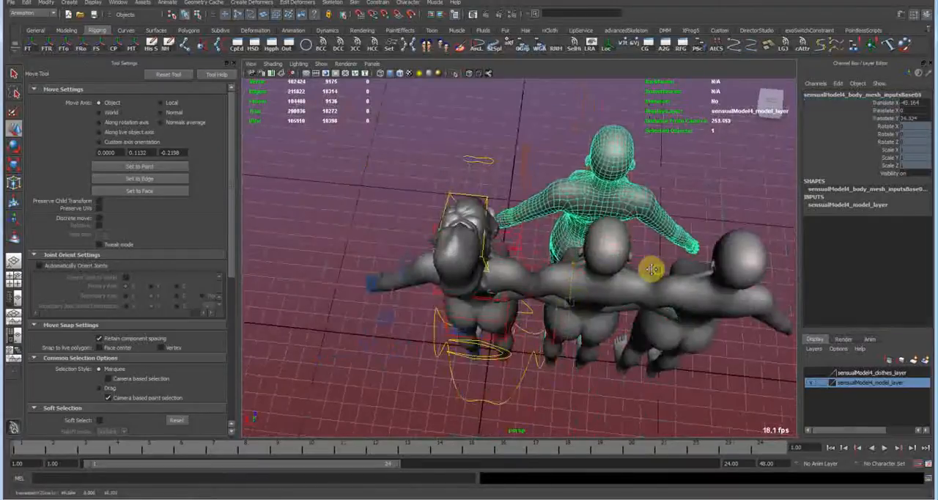
mouse_move(652, 267)
alt+mouse_down()
mouse_move(643, 244)
mouse_move(637, 256)
alt+mouse_up()
Select the third figure's body mesh and close in on its head, face and shoulders
alt+right_drag(638, 257, 627, 264)
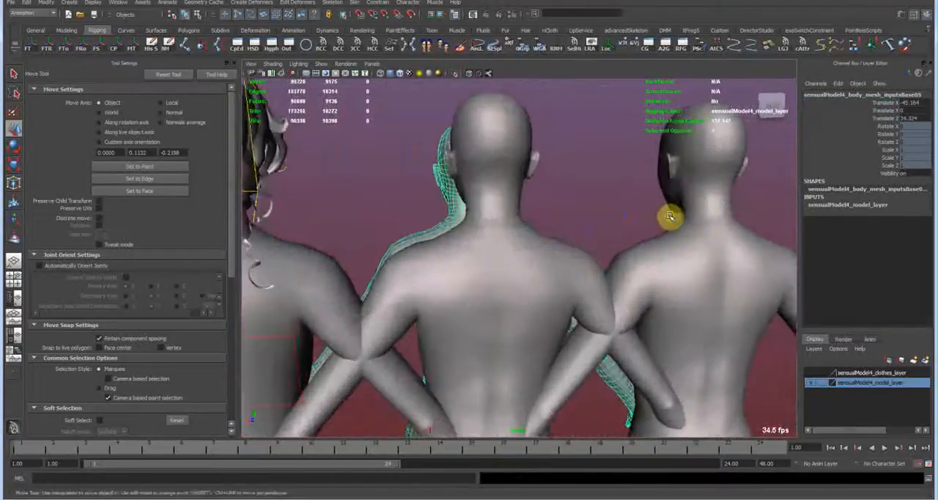
alt+drag(627, 264, 620, 274)
click(630, 242)
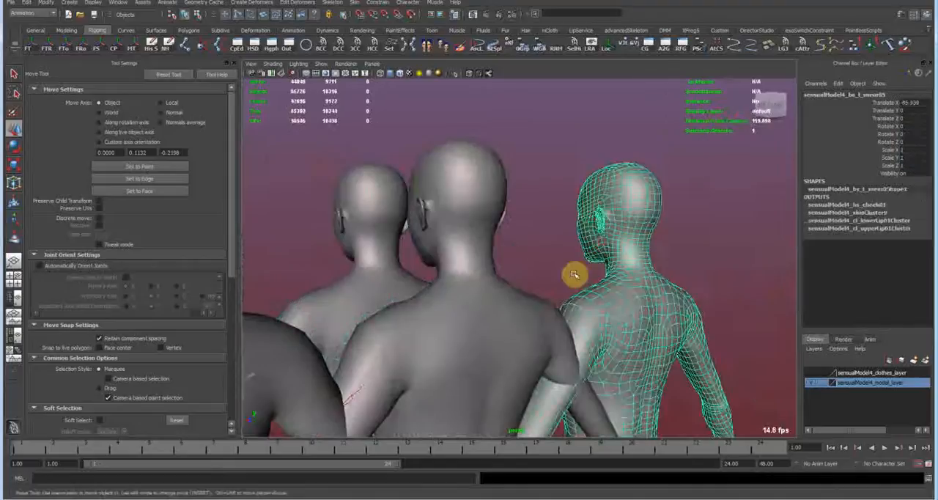
mouse_move(630, 242)
alt+mouse_down()
mouse_move(588, 208)
mouse_move(542, 274)
alt+mouse_up()
click(542, 275)
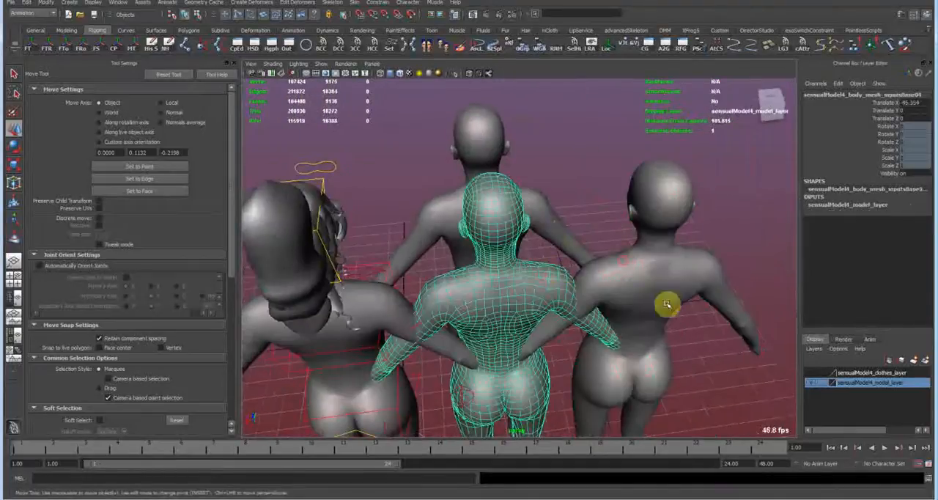
click(615, 315)
alt+drag(615, 315, 589, 350)
alt+drag(568, 386, 583, 333)
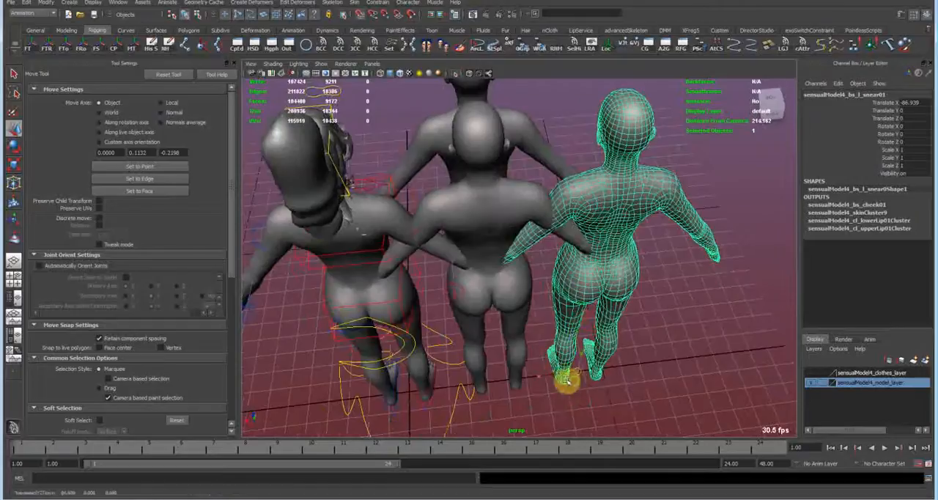
click(544, 396)
click(568, 381)
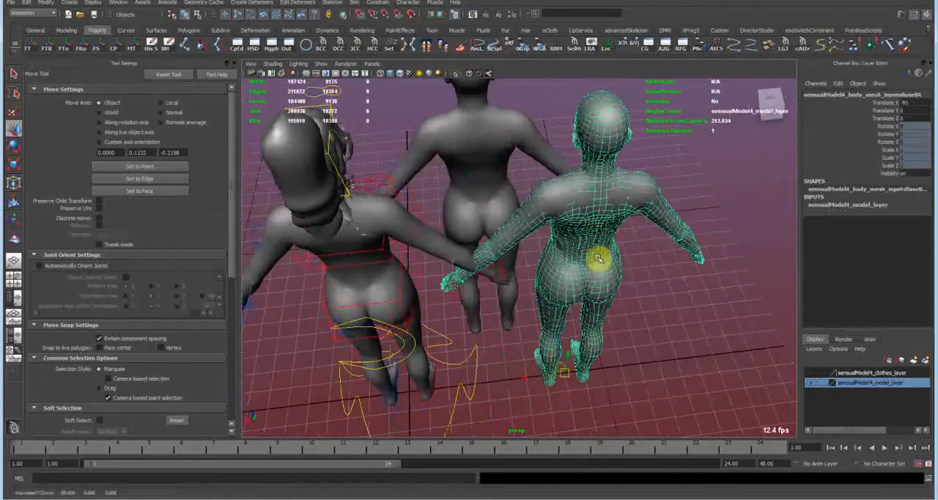
alt+drag(597, 258, 505, 308)
alt+right_drag(506, 308, 623, 264)
mouse_move(623, 263)
alt+mouse_down()
mouse_move(668, 223)
mouse_move(476, 267)
mouse_move(594, 267)
mouse_move(545, 212)
mouse_move(669, 196)
mouse_move(555, 206)
alt+mouse_up()
Tumble around the head, then add the second body mesh to the selection
mouse_move(610, 276)
alt+mouse_down()
mouse_move(645, 293)
mouse_move(498, 223)
mouse_move(608, 227)
mouse_move(584, 257)
mouse_move(568, 211)
mouse_move(575, 227)
mouse_move(594, 183)
mouse_move(619, 212)
mouse_move(586, 198)
mouse_move(613, 194)
alt+mouse_up()
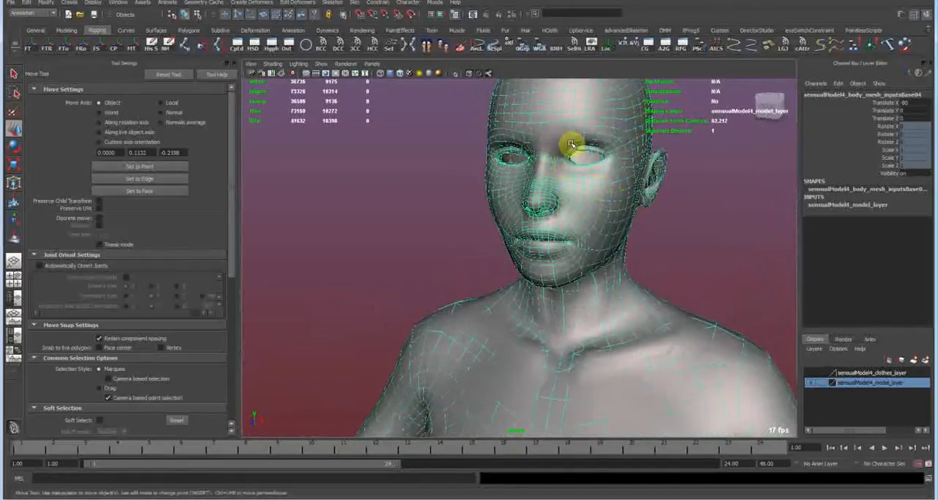
mouse_move(546, 200)
alt+mouse_down()
mouse_move(564, 209)
mouse_move(685, 183)
mouse_move(716, 194)
mouse_move(529, 320)
alt+mouse_up()
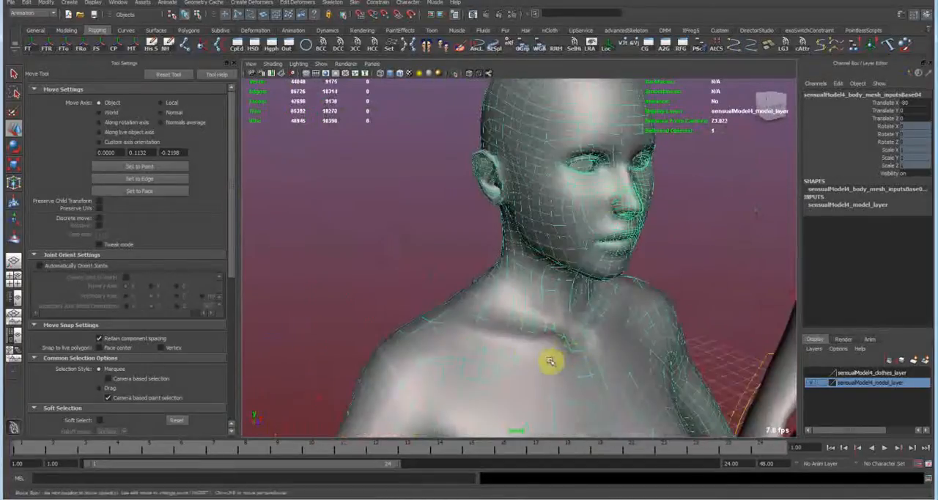
mouse_move(550, 360)
alt+mouse_down()
mouse_move(527, 315)
mouse_move(539, 325)
alt+mouse_up()
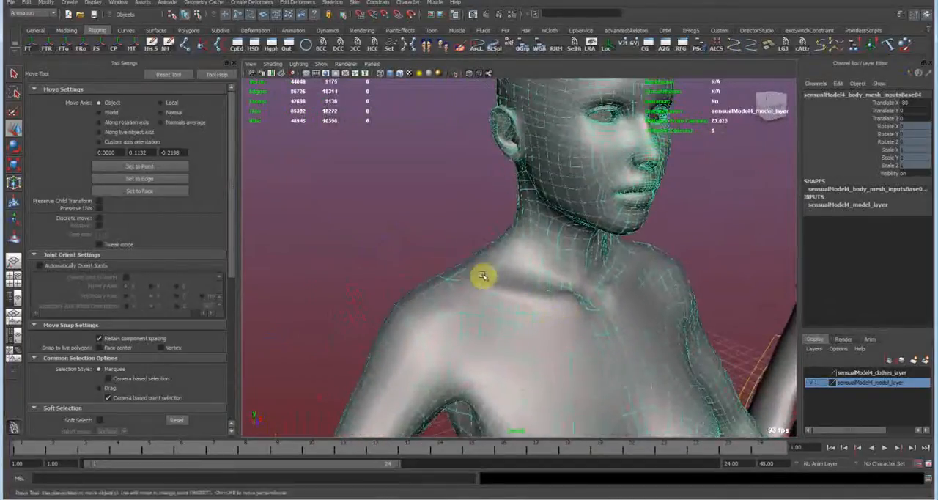
mouse_move(483, 276)
alt+mouse_down()
mouse_move(480, 316)
mouse_move(452, 298)
alt+mouse_up()
mouse_move(630, 322)
alt+mouse_down()
mouse_move(417, 315)
mouse_move(458, 322)
mouse_move(507, 271)
mouse_move(557, 273)
alt+mouse_up()
mouse_move(486, 136)
alt+mouse_down()
mouse_move(557, 213)
mouse_move(403, 238)
alt+mouse_up()
mouse_move(403, 238)
alt+right_down()
mouse_move(498, 238)
mouse_move(404, 220)
alt+right_up()
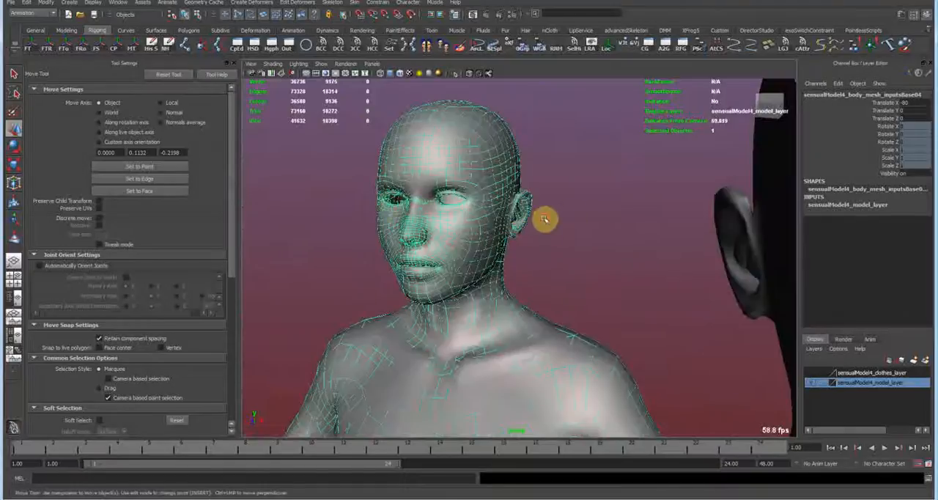
mouse_move(544, 218)
alt+mouse_down()
mouse_move(381, 212)
mouse_move(561, 322)
mouse_move(594, 264)
mouse_move(554, 346)
mouse_move(586, 326)
mouse_move(623, 324)
alt+mouse_up()
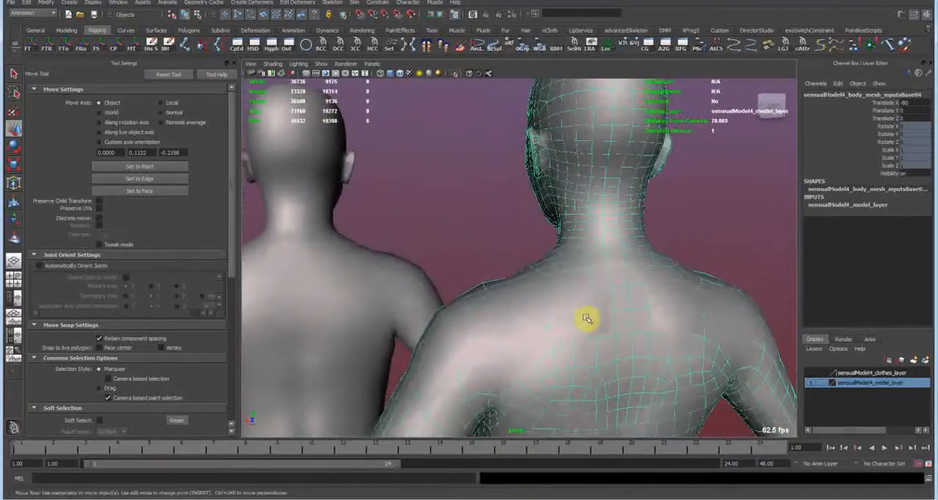
click(587, 317)
mouse_move(586, 344)
alt+middle_down()
mouse_move(593, 271)
mouse_move(604, 268)
mouse_move(586, 249)
alt+middle_up()
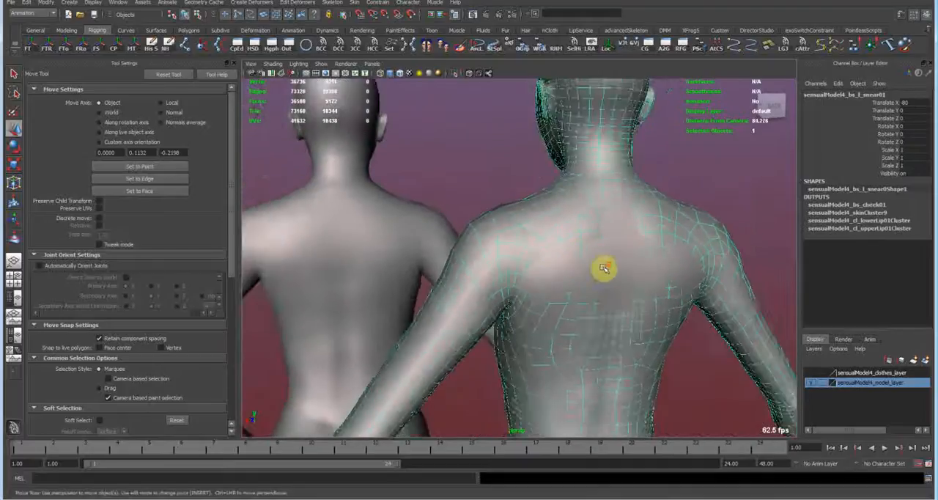
alt+right_drag(586, 220, 584, 264)
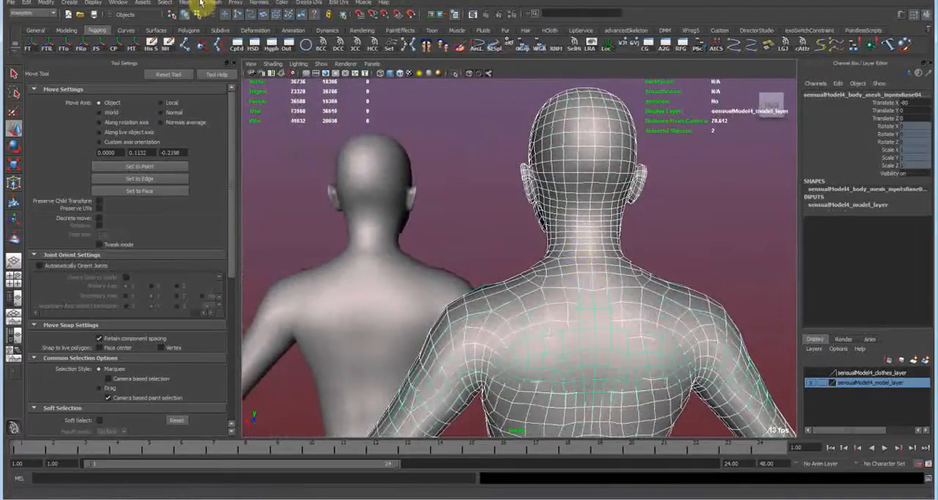
Set Mesh > Transfer Attributes options to vertex position on, sampled in UV space
click(199, 5)
click(284, 75)
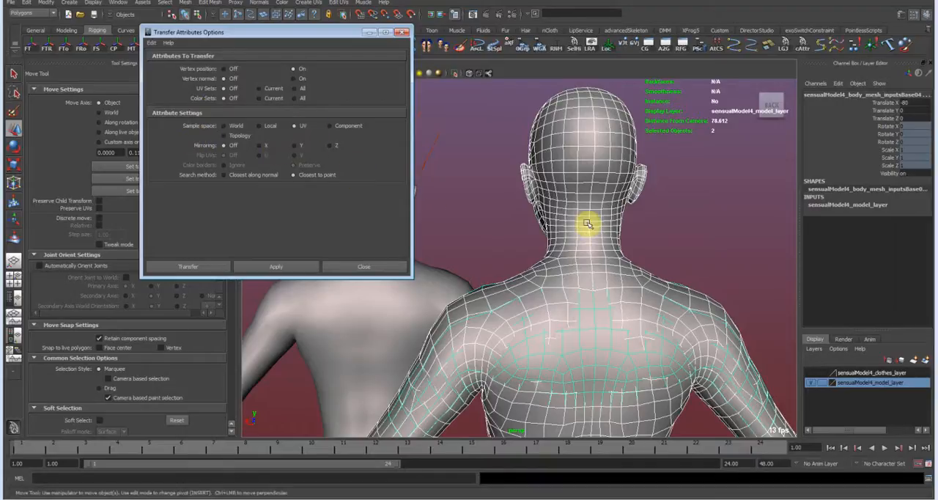
mouse_move(589, 258)
alt+middle_down()
mouse_move(564, 254)
mouse_move(586, 277)
mouse_move(569, 284)
alt+middle_up()
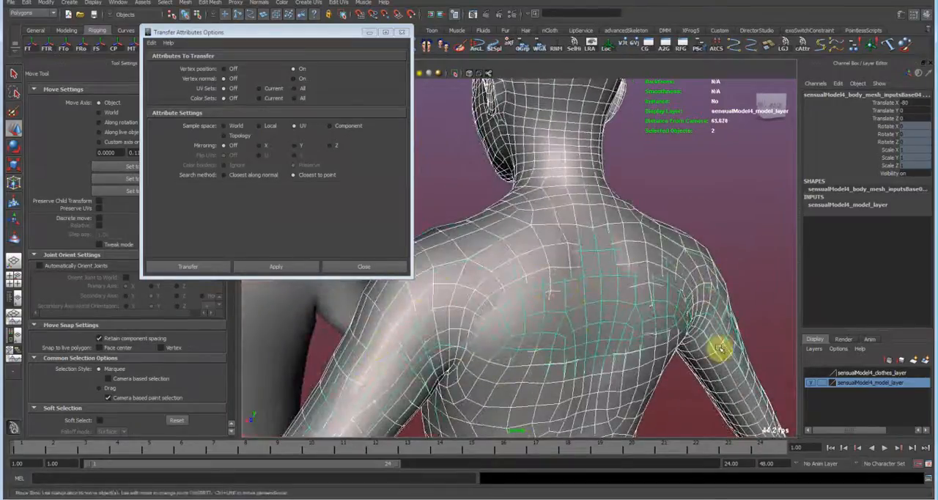
mouse_move(641, 249)
alt+mouse_down()
mouse_move(586, 264)
mouse_move(554, 242)
alt+mouse_up()
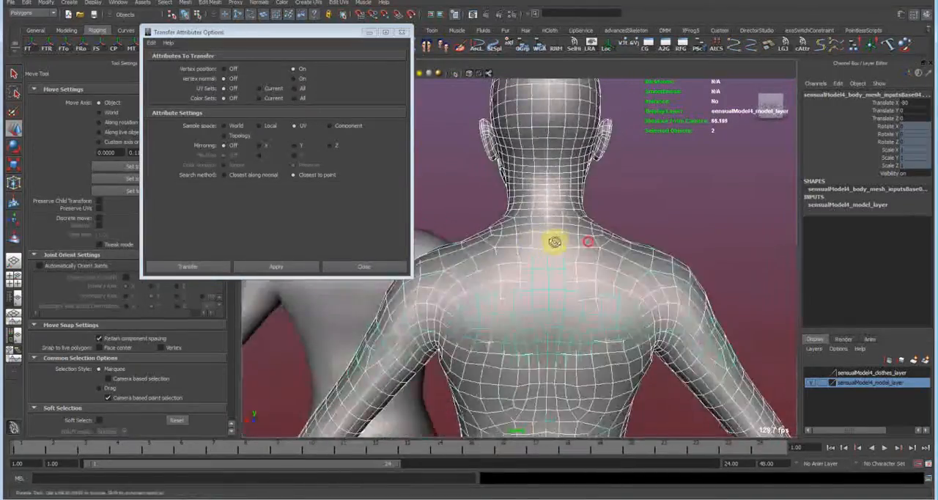
alt+middle_drag(554, 242, 542, 228)
mouse_move(542, 227)
alt+mouse_down()
mouse_move(557, 271)
mouse_move(564, 267)
alt+mouse_up()
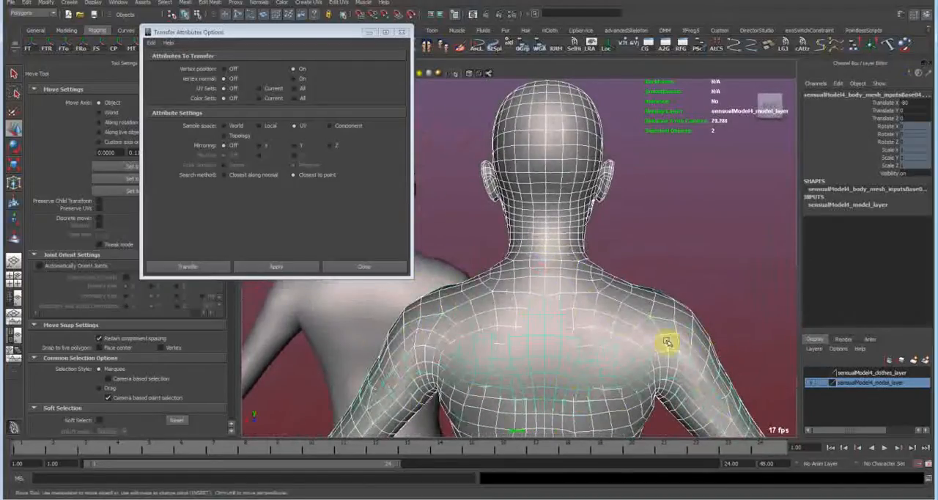
click(542, 319)
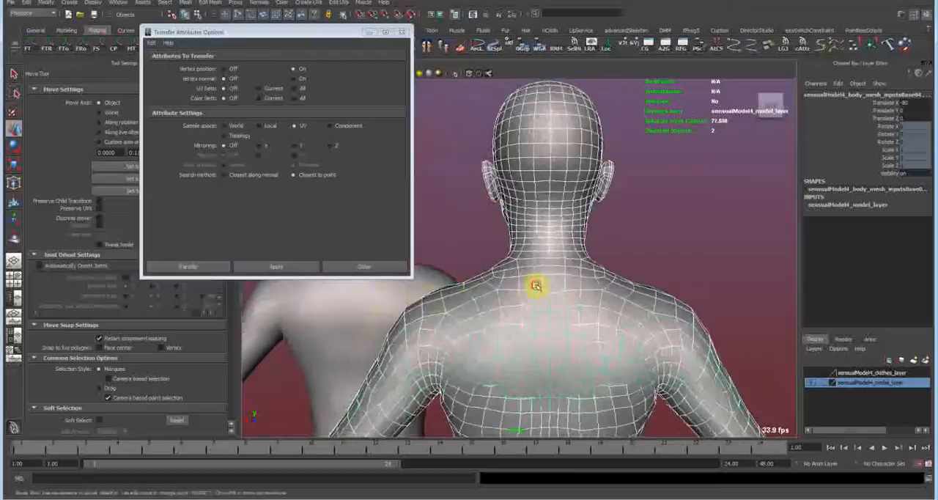
mouse_move(536, 285)
alt+mouse_down()
mouse_move(520, 268)
mouse_move(557, 271)
mouse_move(545, 220)
mouse_move(539, 211)
mouse_move(512, 220)
mouse_move(502, 246)
mouse_move(578, 242)
alt+mouse_up()
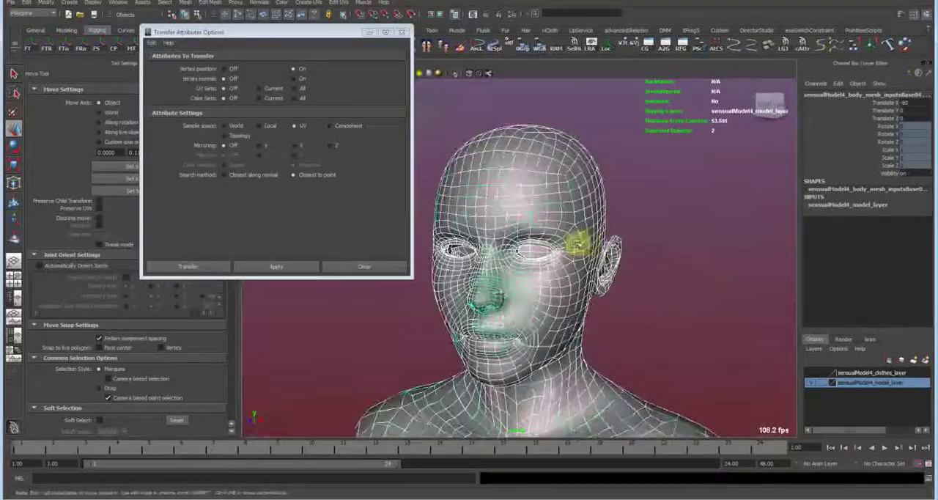
Apply the attribute transfer to the body mesh, then delete its construction history
click(226, 272)
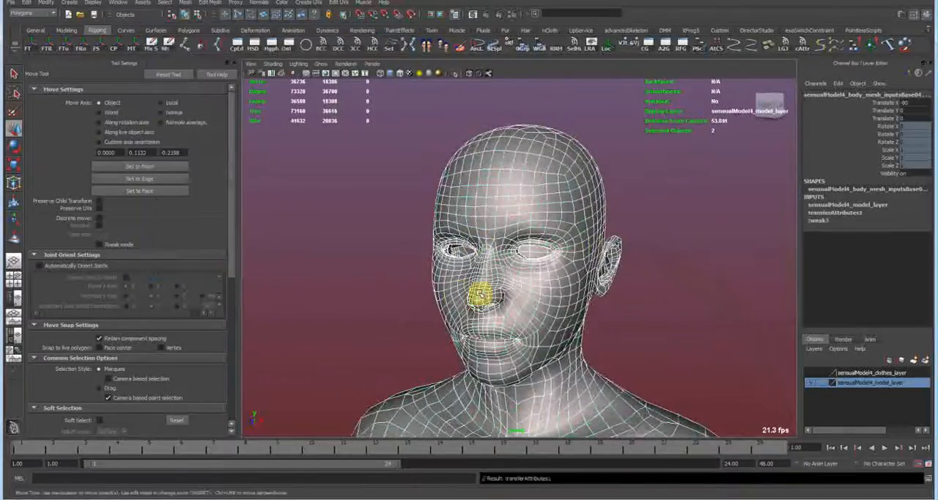
alt+drag(477, 289, 477, 305)
click(461, 267)
mouse_move(461, 268)
alt+mouse_down()
mouse_move(571, 249)
mouse_move(511, 242)
mouse_move(632, 211)
mouse_move(645, 271)
mouse_move(483, 315)
alt+mouse_up()
click(483, 315)
mouse_move(513, 282)
alt+mouse_down()
mouse_move(576, 285)
mouse_move(513, 330)
mouse_move(542, 344)
mouse_move(489, 361)
mouse_move(556, 271)
mouse_move(616, 301)
mouse_move(495, 334)
mouse_move(375, 341)
alt+mouse_up()
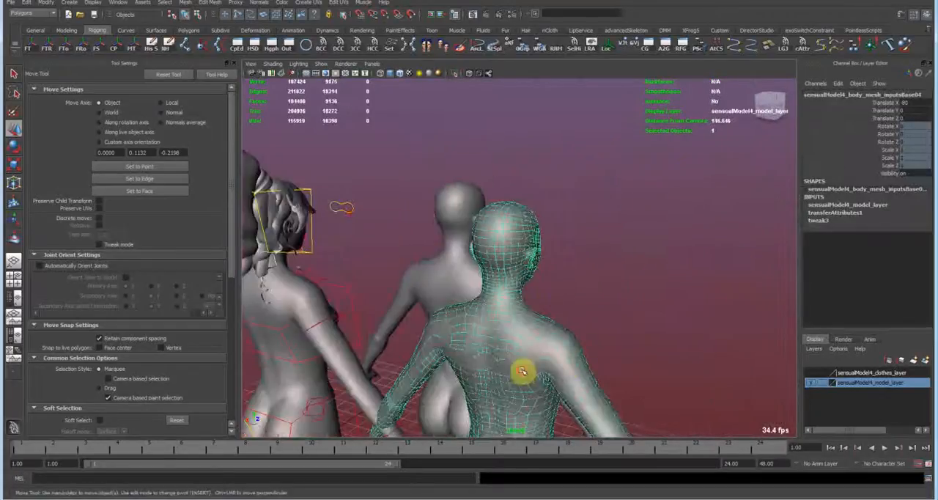
click(542, 345)
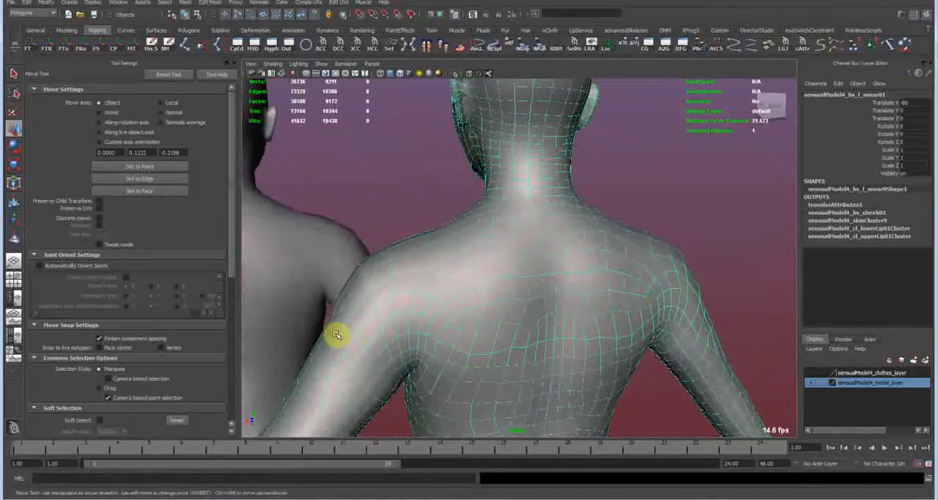
alt+drag(636, 225, 630, 279)
shift+click(557, 264)
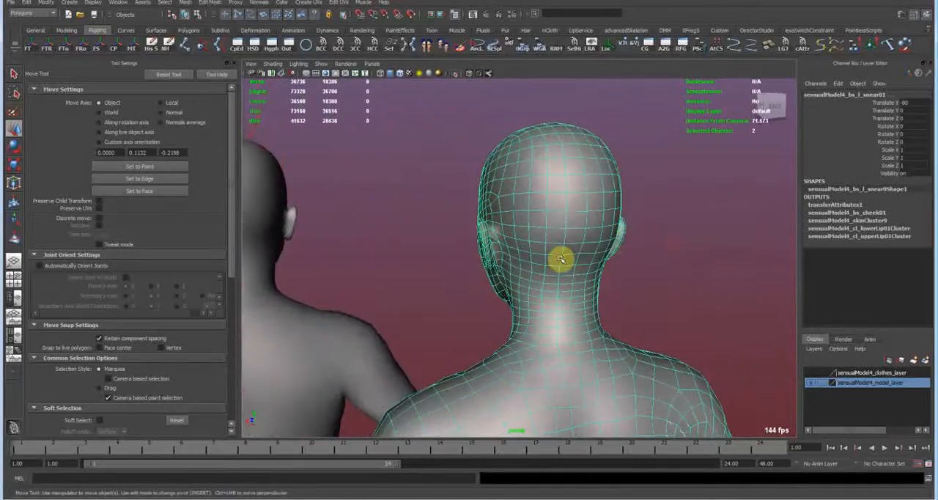
alt+drag(557, 264, 495, 189)
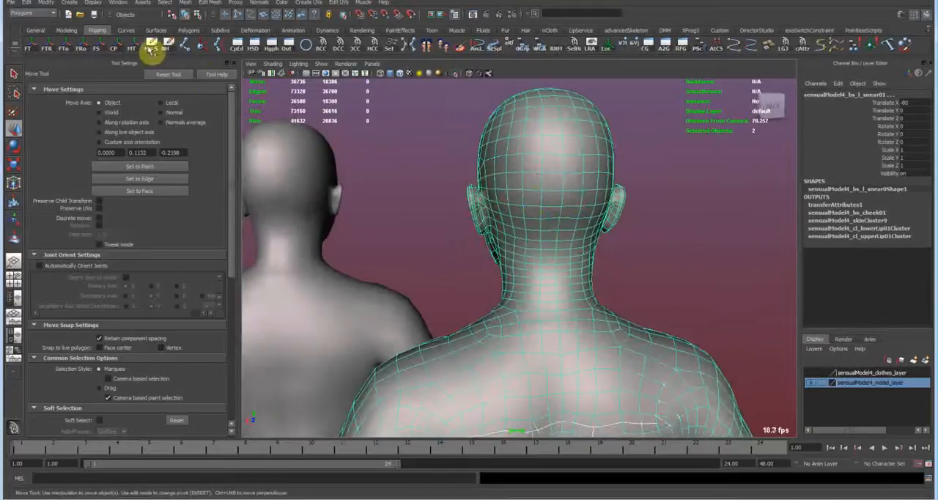
click(154, 48)
Check the transferred head and shoulders, then select the sculpted body mesh
mouse_move(636, 221)
alt+mouse_down()
mouse_move(498, 242)
mouse_move(595, 254)
alt+mouse_up()
click(498, 242)
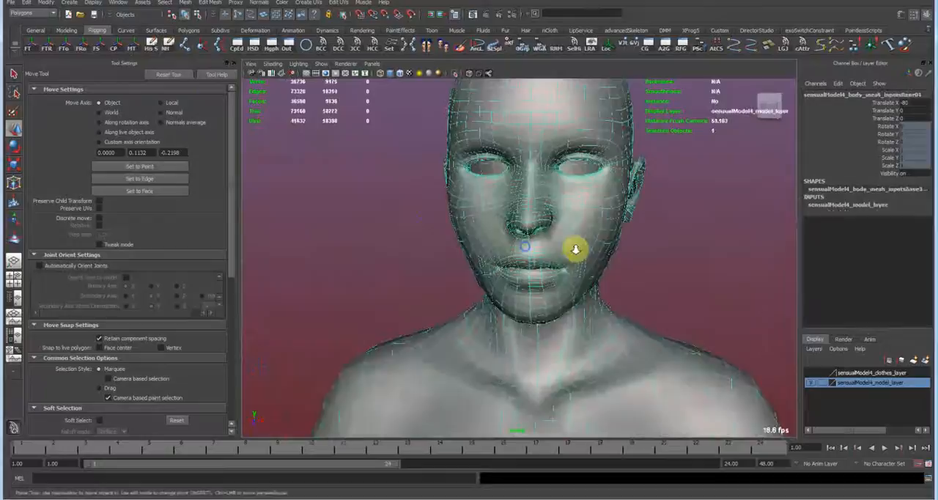
mouse_move(630, 185)
alt+mouse_down()
mouse_move(593, 158)
mouse_move(513, 315)
mouse_move(480, 220)
mouse_move(411, 373)
alt+mouse_up()
click(418, 341)
mouse_move(418, 341)
alt+mouse_down()
mouse_move(396, 315)
mouse_move(426, 306)
alt+mouse_up()
click(406, 304)
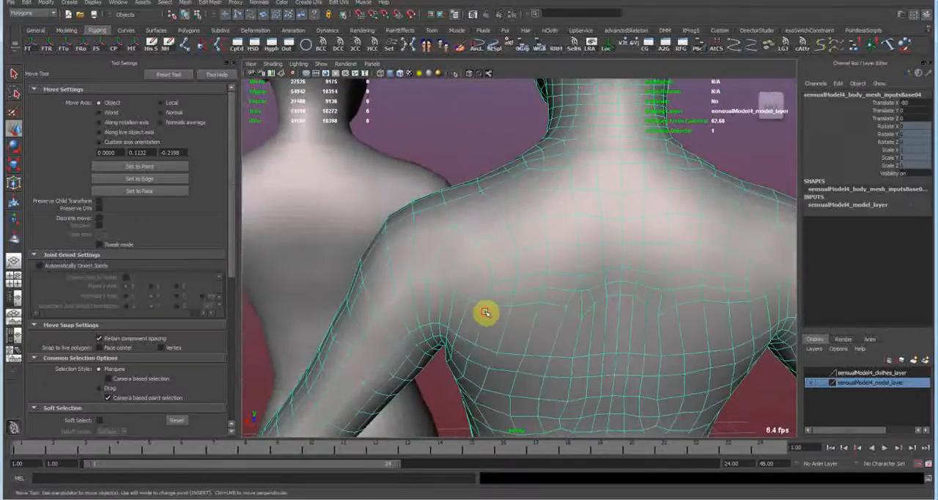
alt+drag(595, 296, 518, 259)
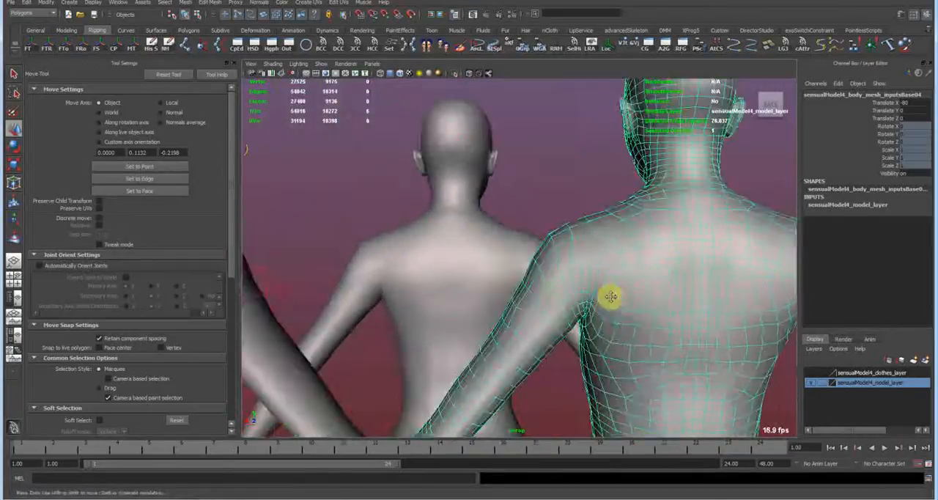
alt+drag(554, 292, 535, 282)
click(457, 253)
mouse_move(458, 252)
alt+mouse_down()
mouse_move(538, 264)
mouse_move(659, 257)
mouse_move(278, 286)
mouse_move(564, 279)
mouse_move(604, 220)
alt+mouse_up()
Shift-select the base body mesh alongside the sculpted one for the blend shape
click(599, 277)
mouse_move(605, 253)
alt+mouse_down()
mouse_move(616, 248)
mouse_move(586, 271)
mouse_move(564, 250)
mouse_move(568, 228)
mouse_move(546, 279)
alt+mouse_up()
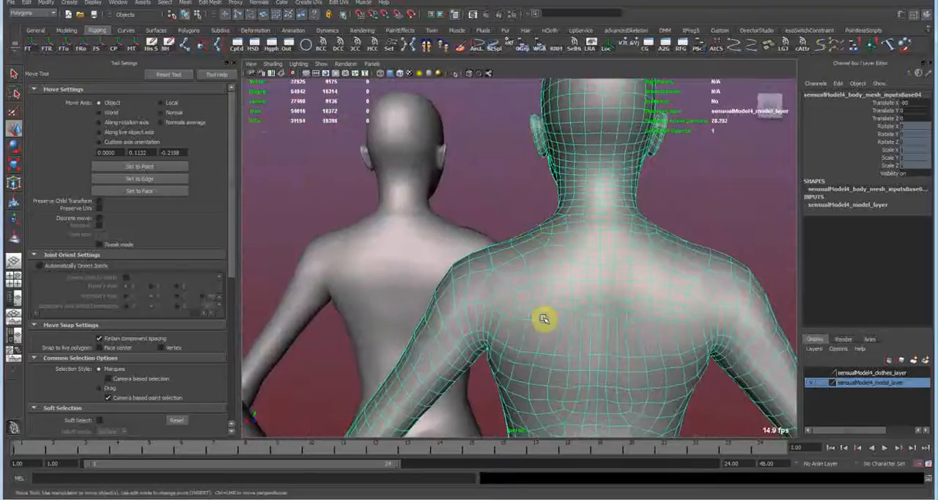
alt+drag(543, 318, 348, 259)
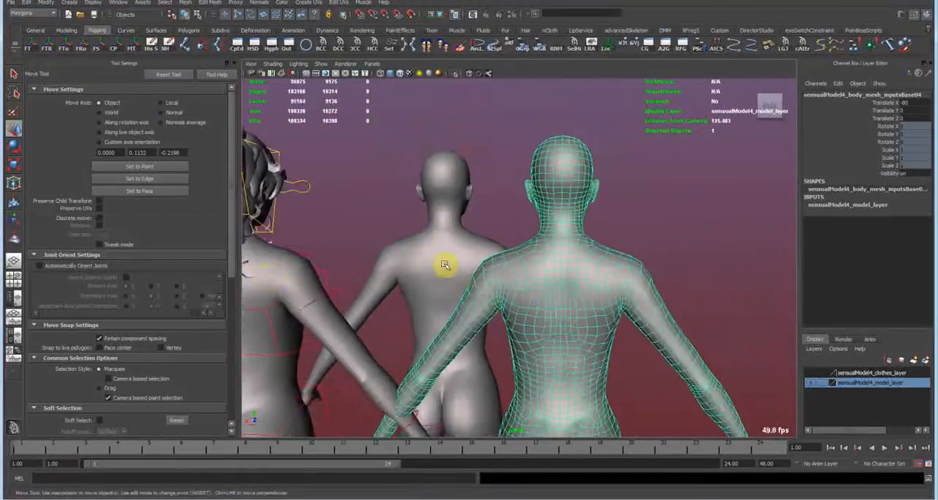
alt+drag(532, 243, 578, 250)
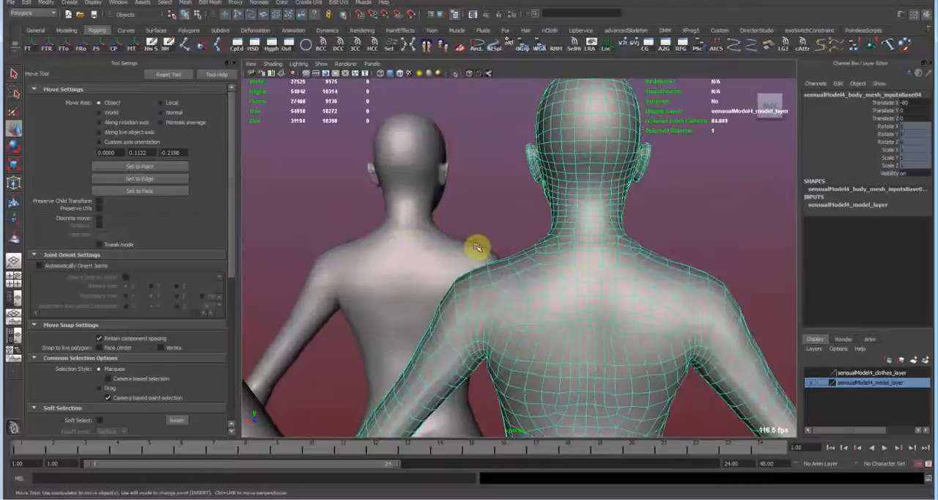
shift+click(474, 249)
click(589, 204)
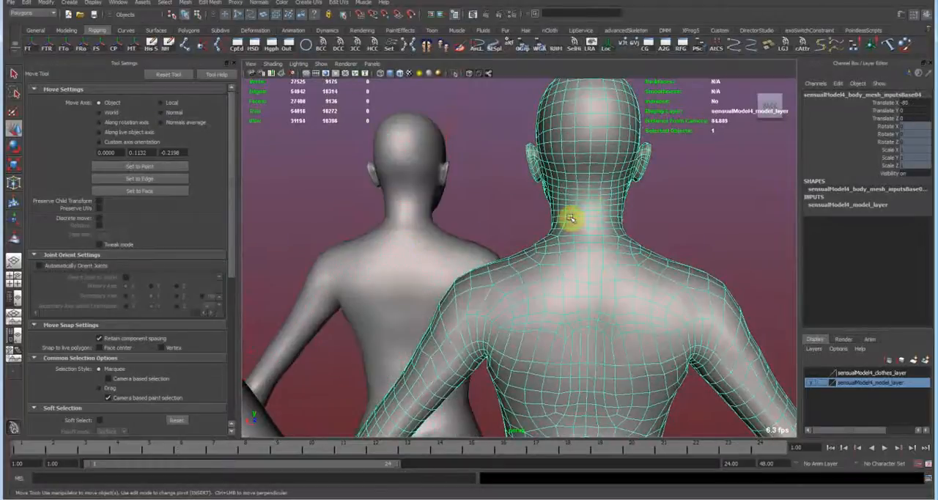
shift+click(429, 230)
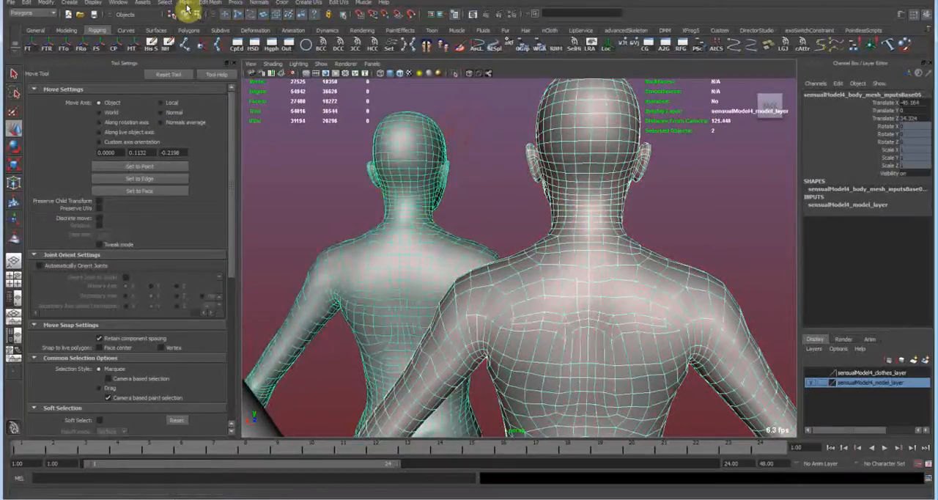
Create a blend shape named bs_v1 between the two body meshes and view them smooth shaded
click(250, 4)
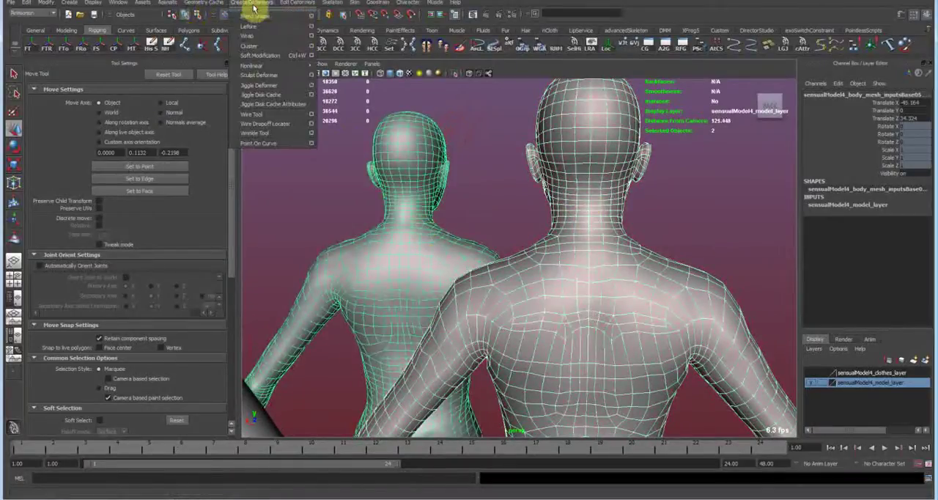
click(310, 29)
click(288, 68)
text(bs_v1)
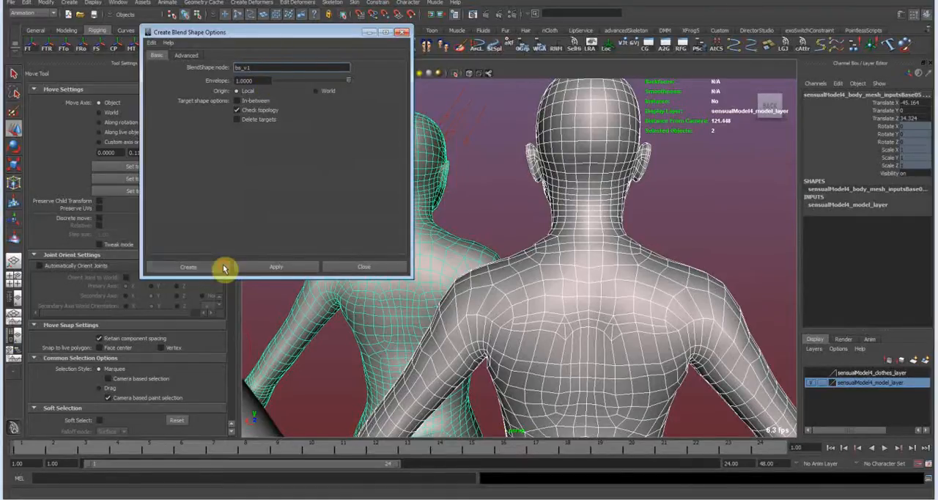
click(189, 267)
alt+middle_drag(432, 269, 495, 273)
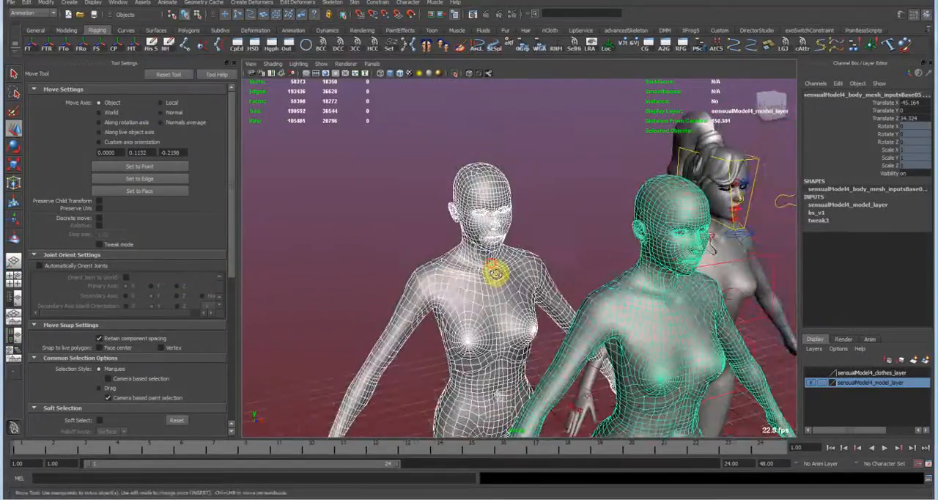
key(5)
alt+right_drag(496, 272, 557, 293)
alt+middle_drag(527, 235, 509, 299)
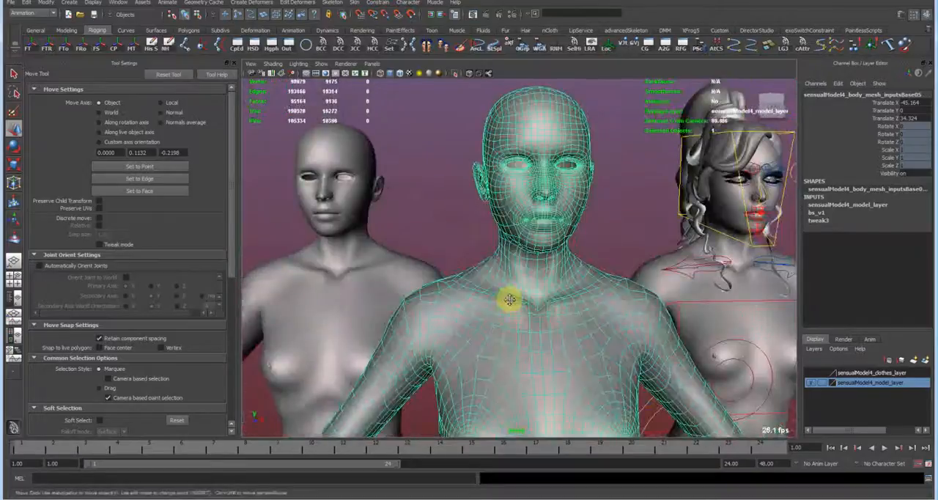
alt+drag(510, 299, 518, 300)
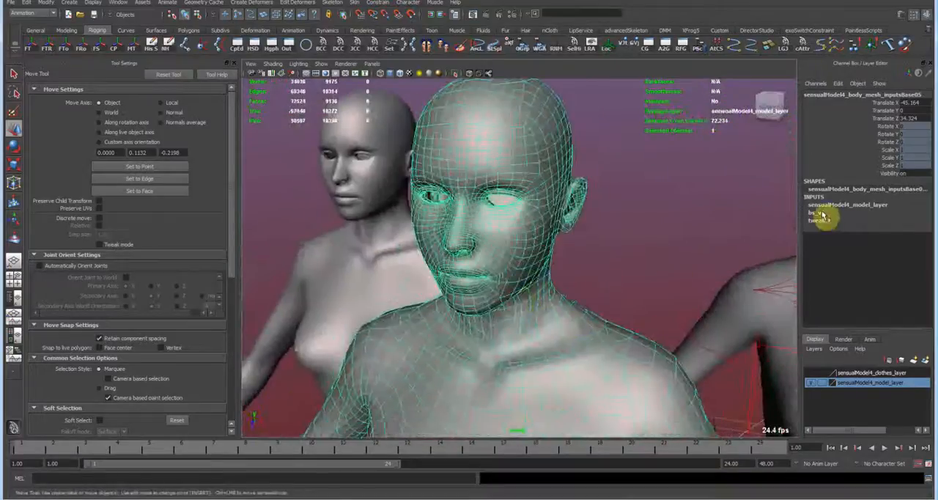
Expand bs_v1 in the Channel Box inputs, pick its target weight, and frame the upper back
click(822, 215)
click(885, 229)
alt+right_drag(454, 258, 485, 261)
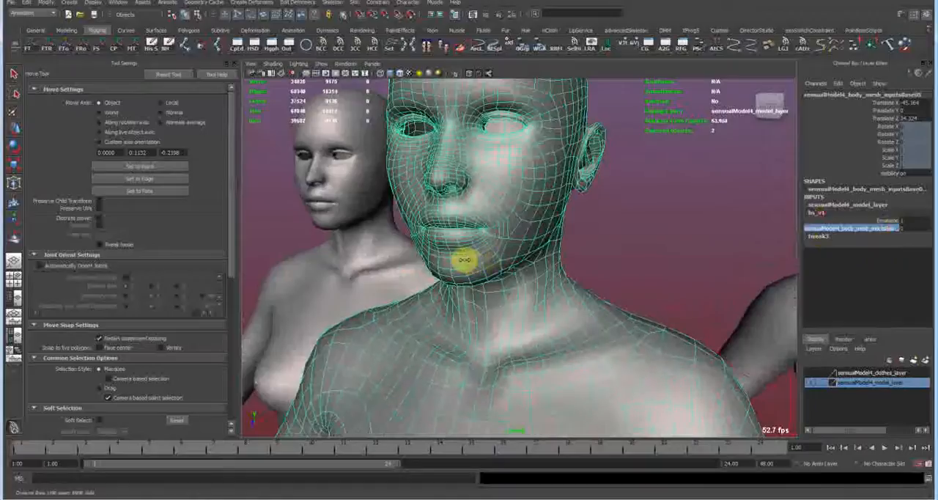
mouse_move(450, 249)
alt+mouse_down()
mouse_move(570, 308)
mouse_move(621, 276)
alt+mouse_up()
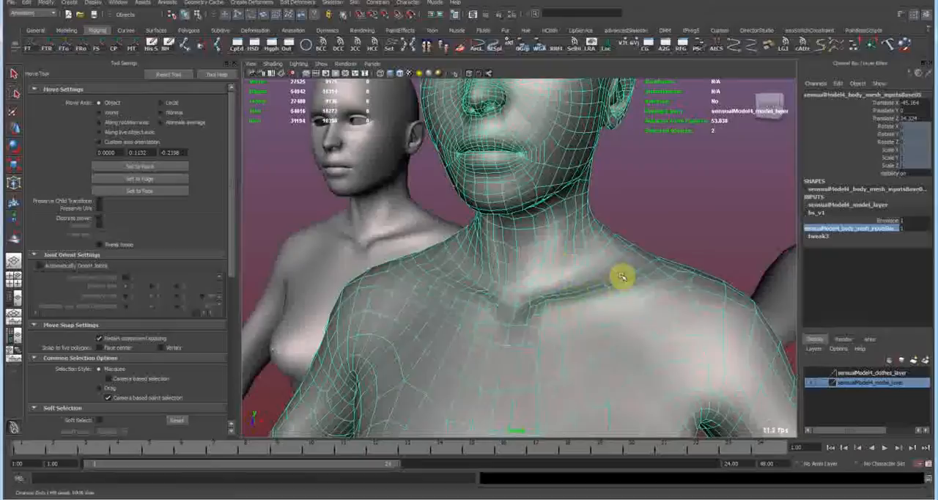
alt+drag(425, 242, 527, 286)
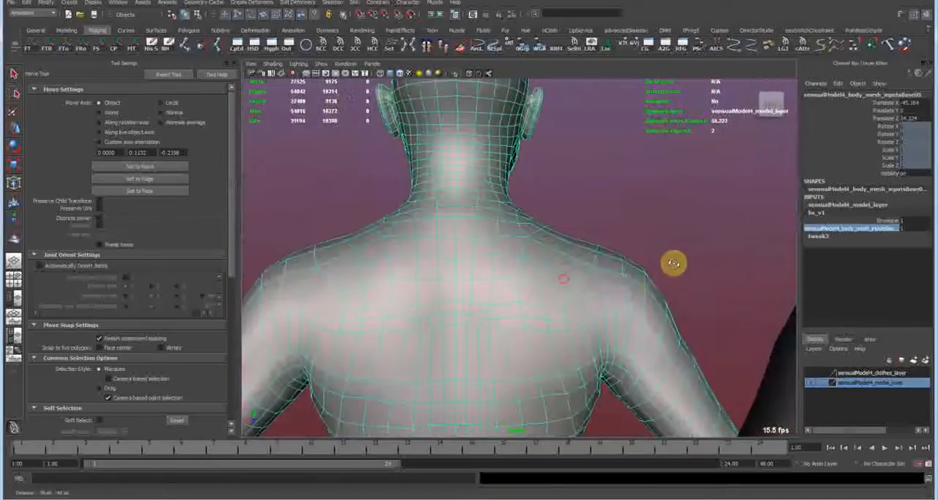
mouse_move(608, 264)
alt+middle_down()
mouse_move(560, 273)
mouse_move(638, 255)
alt+middle_up()
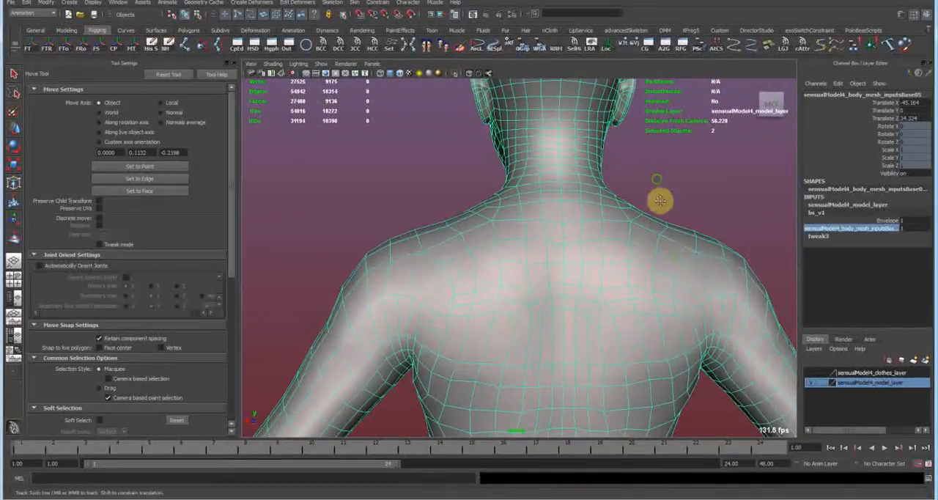
alt+drag(663, 209, 666, 245)
alt+right_drag(666, 245, 558, 228)
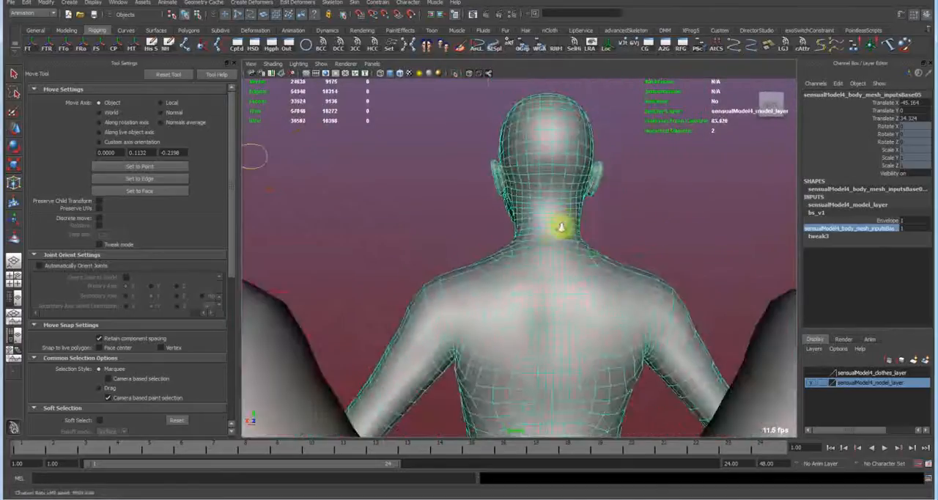
alt+middle_drag(597, 259, 583, 237)
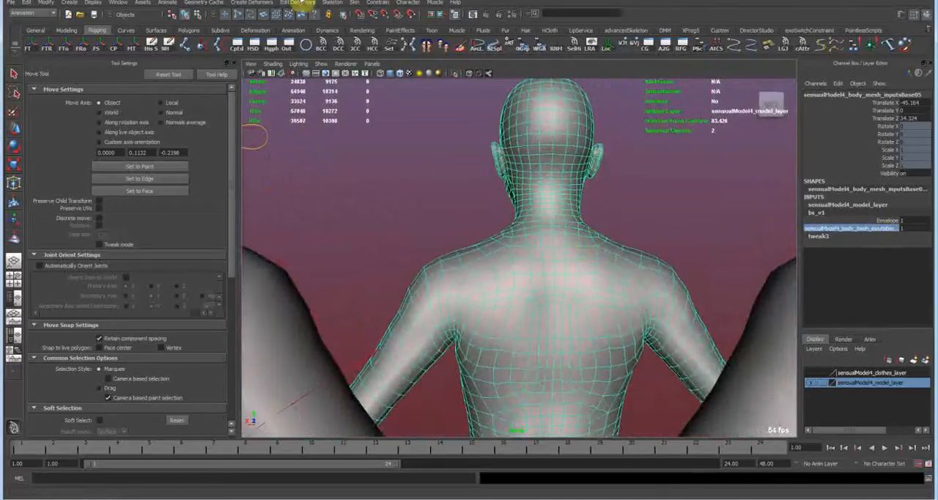
Paint bs_v1 weights to 0 with Replace across the torso using a brush of about 11 units
click(303, 6)
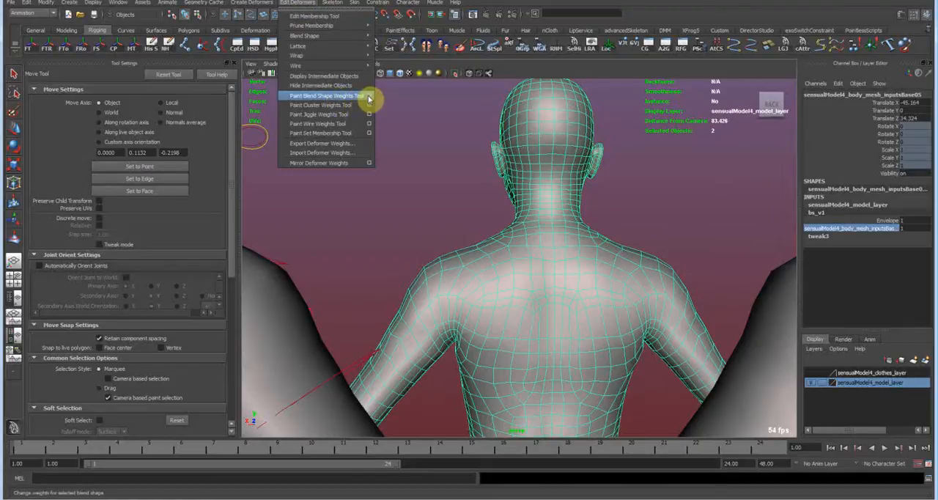
click(368, 97)
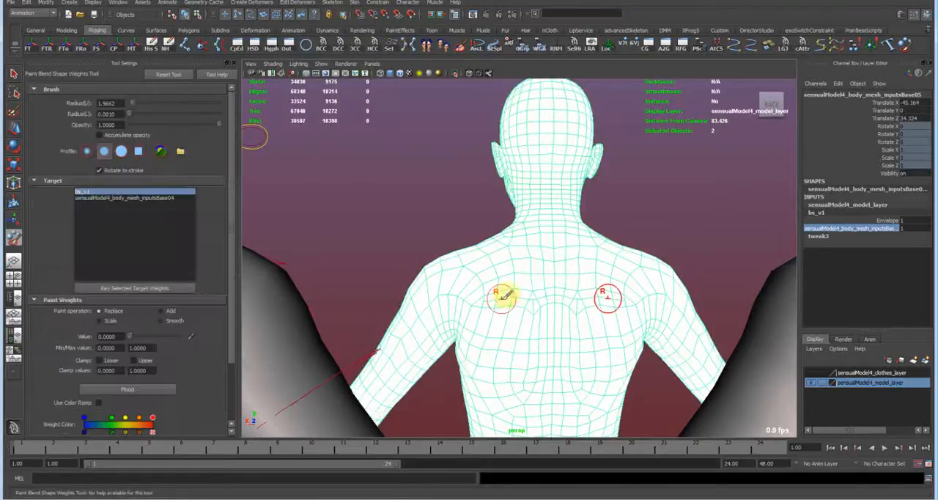
scroll(498, 293, up, 2)
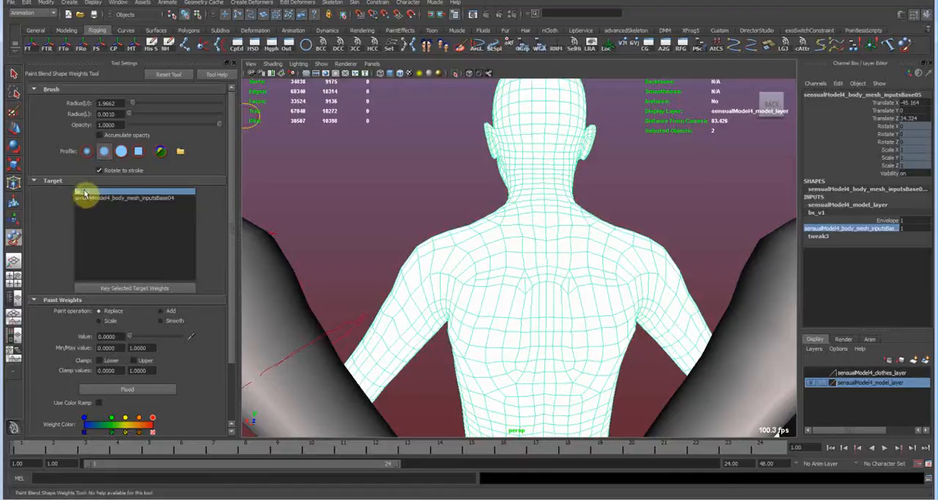
click(83, 193)
drag(467, 247, 523, 283)
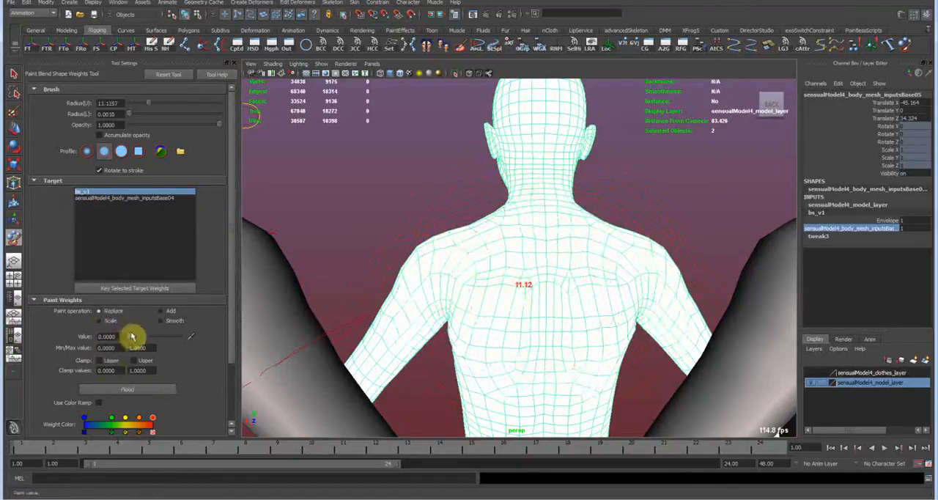
mouse_move(524, 286)
mouse_down()
mouse_move(691, 315)
mouse_move(506, 322)
mouse_move(567, 315)
mouse_move(513, 286)
mouse_move(547, 274)
mouse_move(430, 284)
mouse_move(596, 321)
mouse_move(563, 291)
mouse_move(421, 308)
mouse_move(484, 282)
mouse_move(423, 265)
mouse_move(505, 293)
mouse_move(429, 286)
mouse_move(601, 352)
mouse_move(484, 315)
mouse_move(615, 308)
mouse_move(488, 268)
mouse_move(578, 263)
mouse_move(438, 322)
mouse_move(505, 337)
mouse_move(440, 253)
mouse_up()
Leave paint mode and delete the edited head model's construction history
key(w)
click(687, 208)
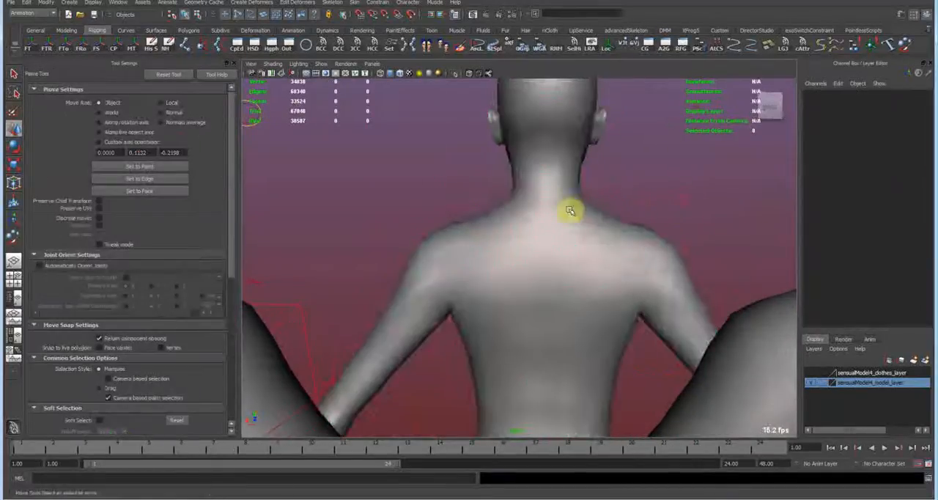
alt+drag(571, 208, 476, 197)
click(505, 260)
scroll(537, 279, up, 3)
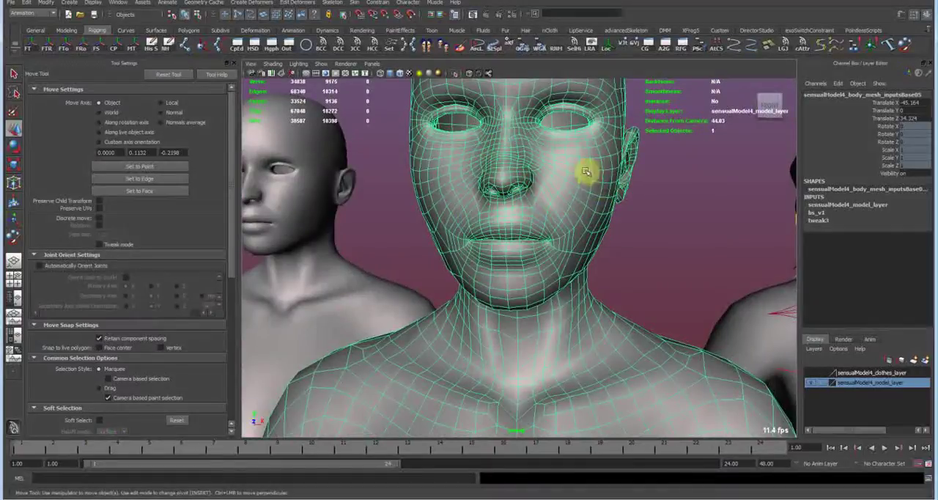
scroll(586, 172, down, 3)
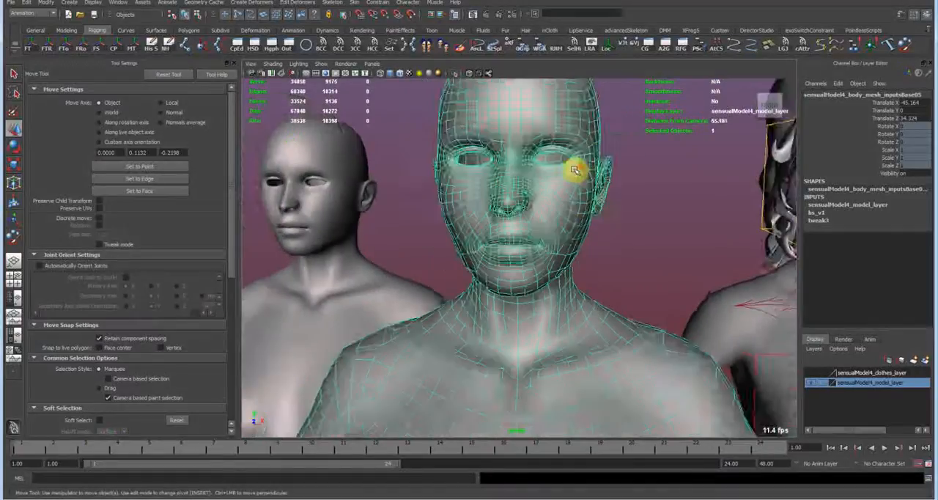
scroll(579, 170, down, 2)
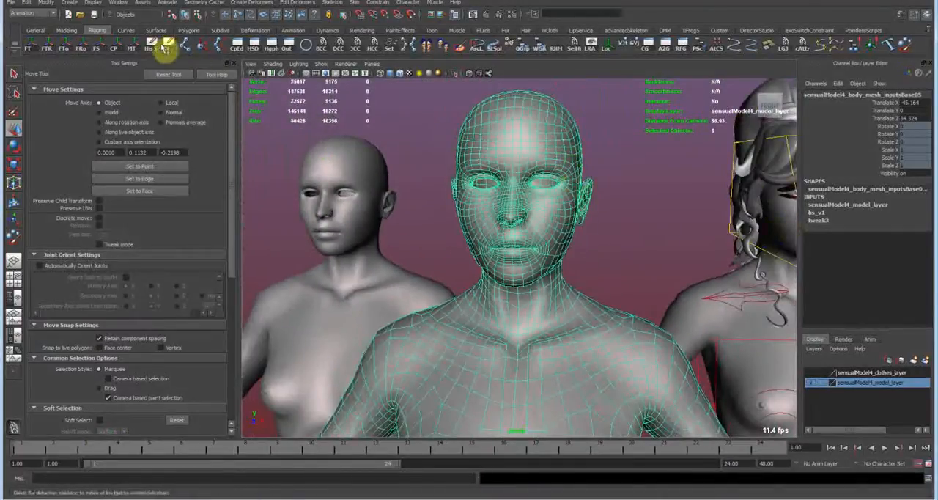
click(152, 46)
Select the edited head model together with the rigged character's body
click(605, 257)
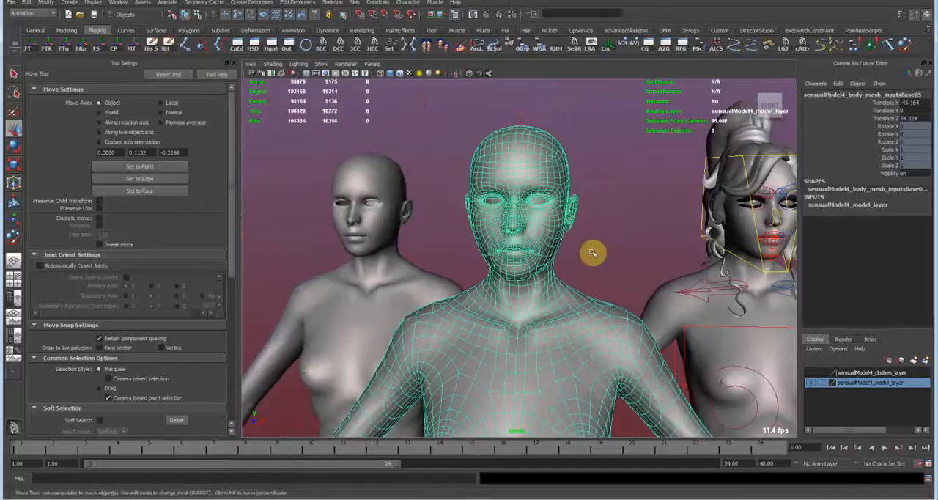
scroll(586, 246, down, 1)
click(501, 326)
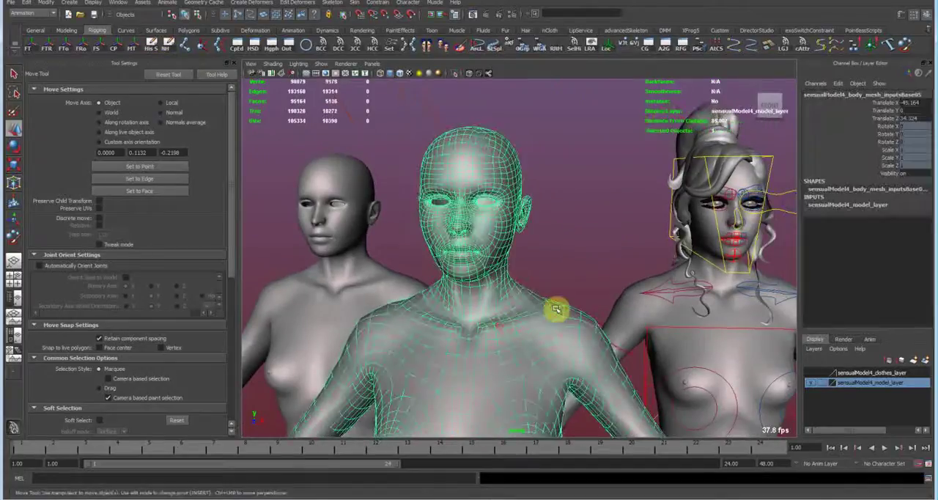
shift+click(609, 297)
alt+drag(637, 282, 616, 289)
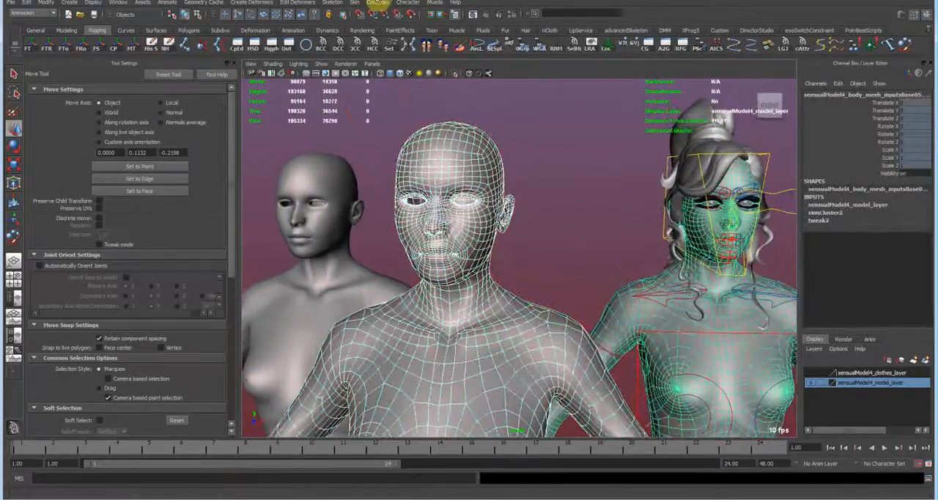
Create a blend shape named bs_face01 on the rigged body with the edited head as target
click(252, 3)
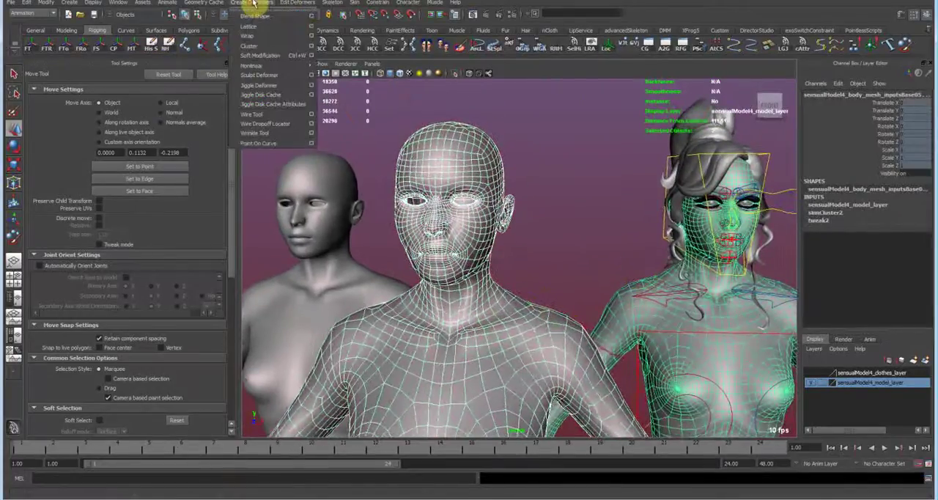
click(311, 16)
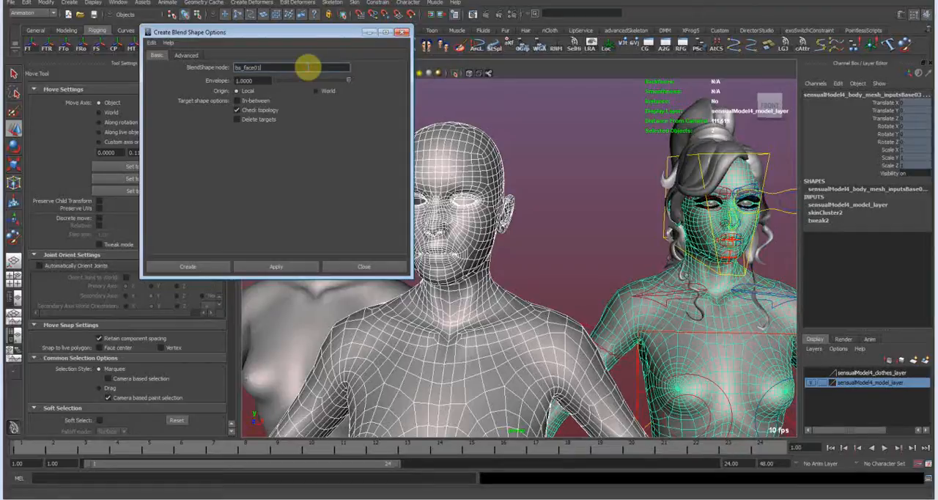
click(187, 265)
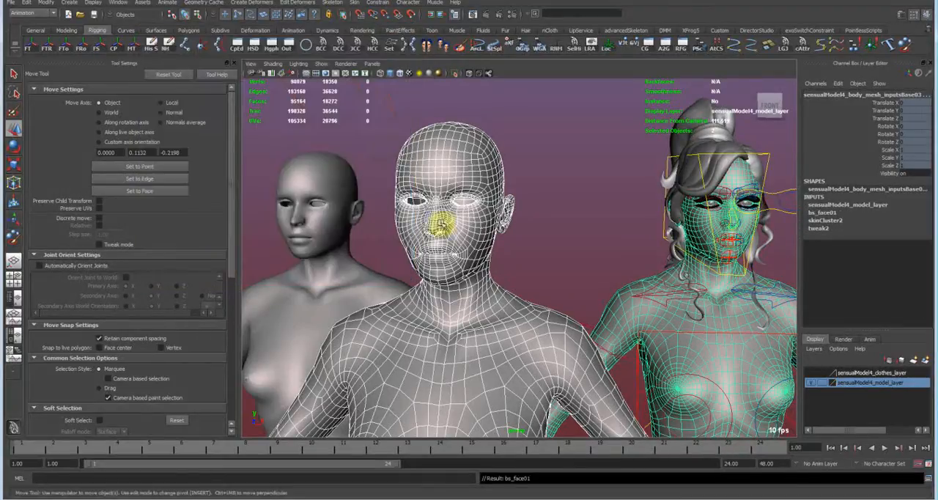
click(557, 205)
alt+drag(477, 236, 557, 278)
Show bs_face01's attributes on the woman's body and inspect her face and upper back
click(592, 296)
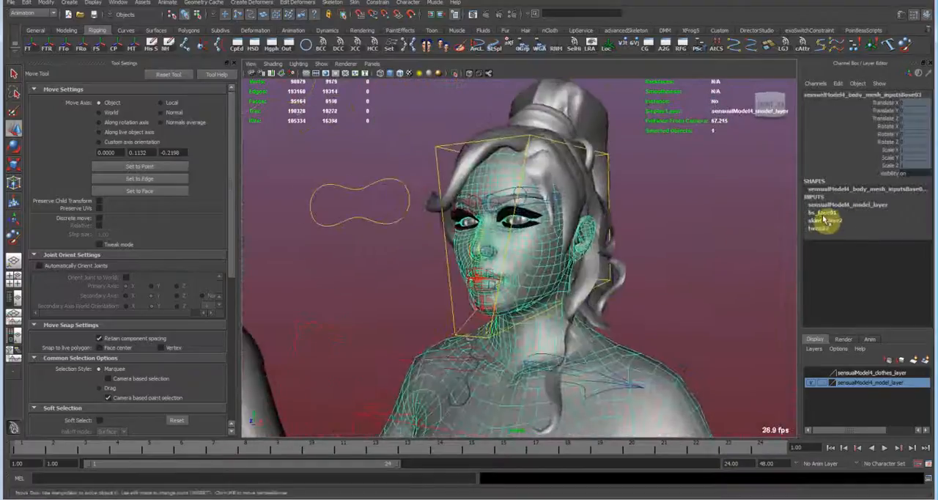
click(890, 229)
mouse_move(550, 246)
alt+mouse_down()
mouse_move(549, 262)
mouse_move(577, 282)
alt+mouse_up()
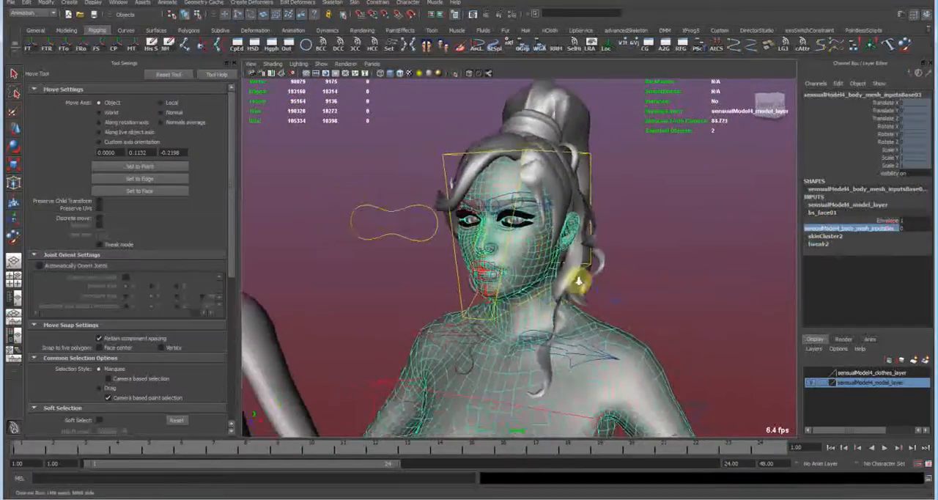
mouse_move(487, 292)
alt+mouse_down()
mouse_move(594, 249)
mouse_move(513, 220)
mouse_move(504, 238)
mouse_move(483, 234)
alt+mouse_up()
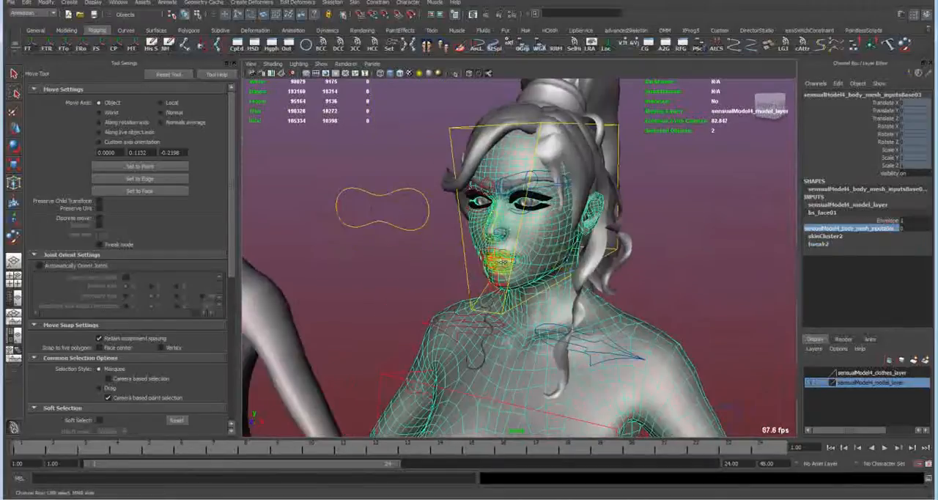
mouse_move(601, 253)
alt+mouse_down()
mouse_move(440, 220)
mouse_move(460, 311)
mouse_move(582, 295)
alt+mouse_up()
alt+drag(660, 276, 505, 285)
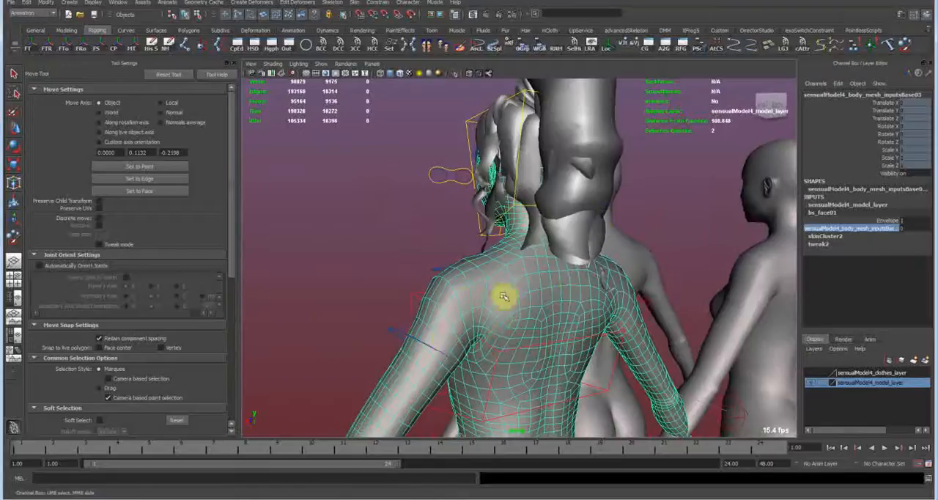
mouse_move(468, 323)
alt+mouse_down()
mouse_move(483, 322)
mouse_move(467, 272)
mouse_move(505, 271)
mouse_move(527, 220)
mouse_move(586, 293)
mouse_move(526, 267)
mouse_move(571, 271)
mouse_move(542, 264)
mouse_move(371, 265)
mouse_move(469, 271)
mouse_move(564, 308)
mouse_move(579, 308)
mouse_move(531, 277)
mouse_move(658, 300)
alt+mouse_up()
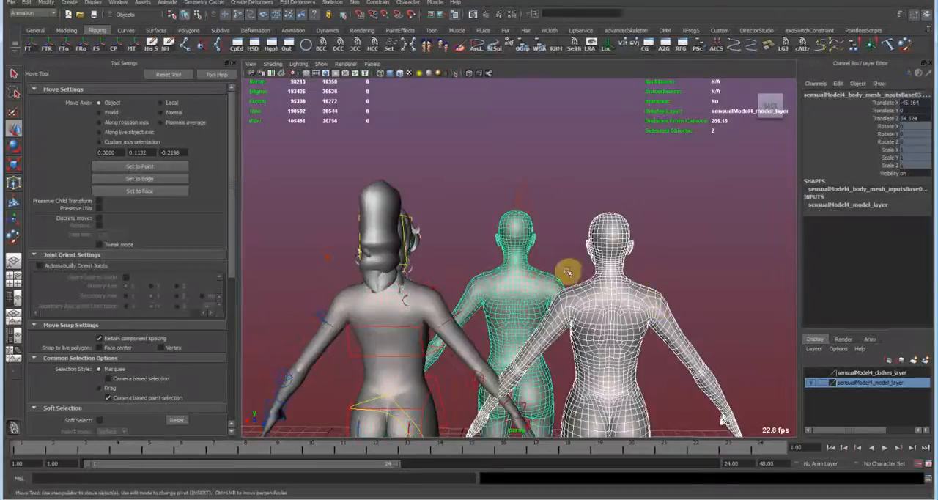
Inspect the woman's head control and face up close, then frame all three figures from behind
alt+right_drag(568, 273, 611, 304)
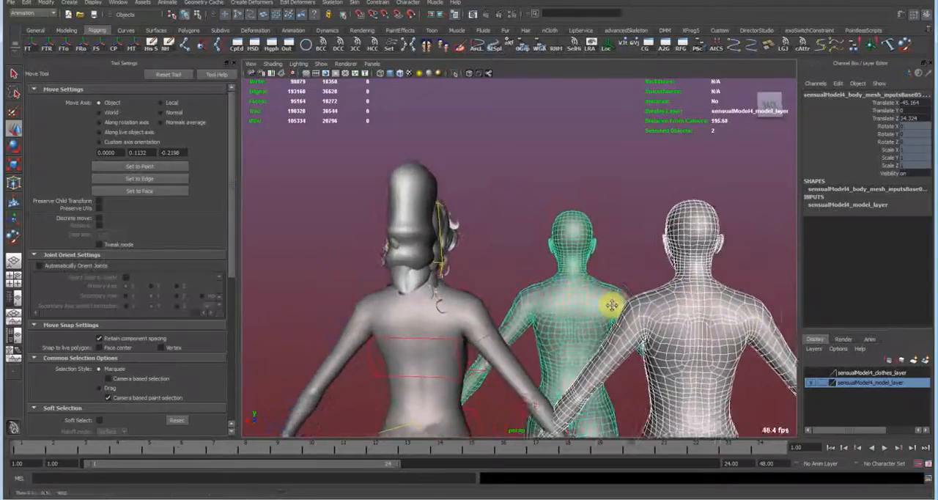
mouse_move(611, 305)
alt+mouse_down()
mouse_move(578, 279)
mouse_move(670, 272)
alt+mouse_up()
mouse_move(671, 272)
alt+right_down()
mouse_move(710, 281)
mouse_move(579, 264)
alt+right_up()
click(578, 242)
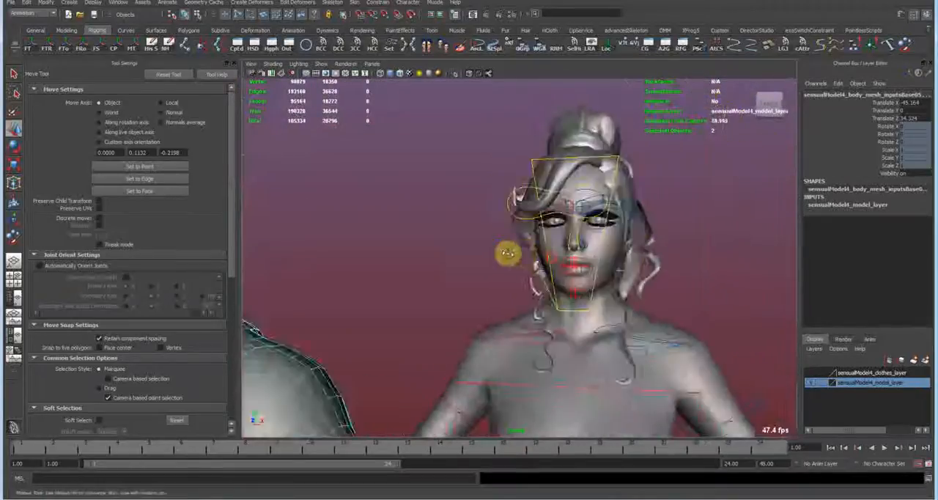
mouse_move(508, 253)
alt+right_down()
mouse_move(612, 277)
mouse_move(556, 264)
mouse_move(586, 271)
alt+right_up()
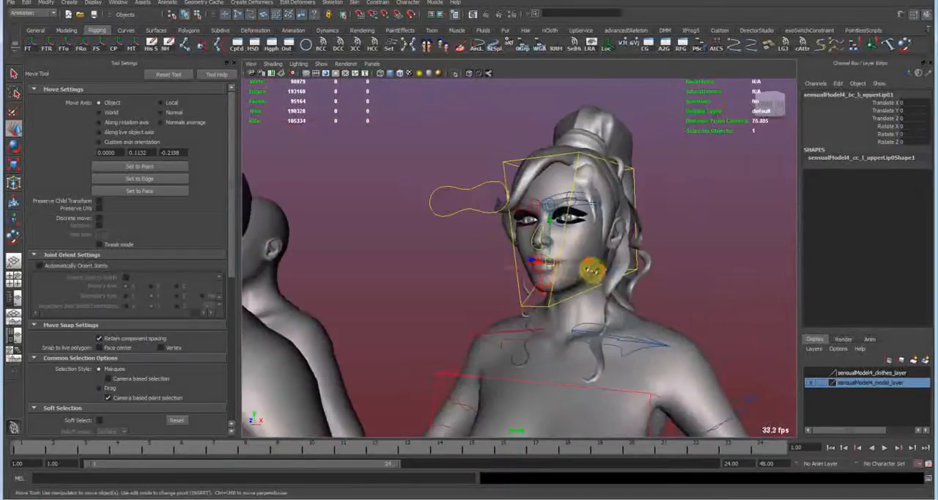
alt+drag(586, 271, 374, 240)
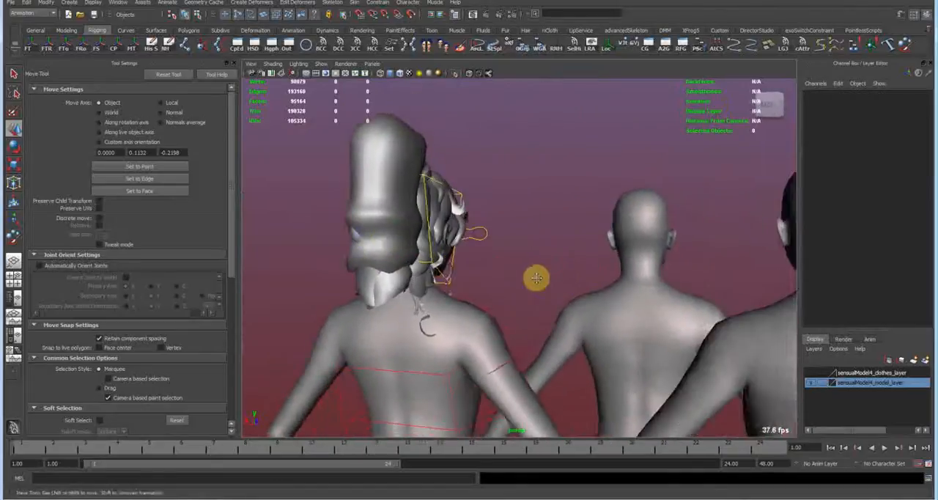
alt+right_drag(538, 272, 506, 264)
alt+drag(505, 263, 581, 279)
Select and deselect the middle and right figures while checking them from behind and above
alt+right_drag(581, 279, 603, 261)
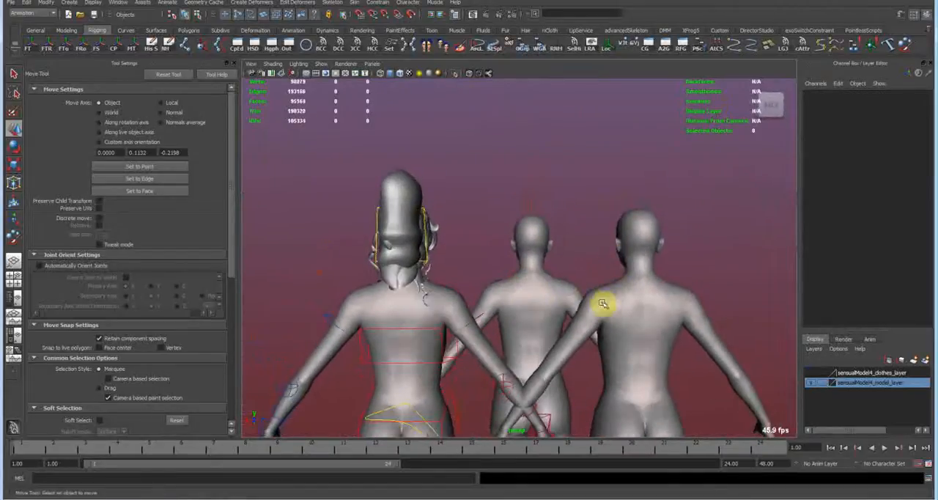
drag(594, 286, 610, 314)
click(603, 271)
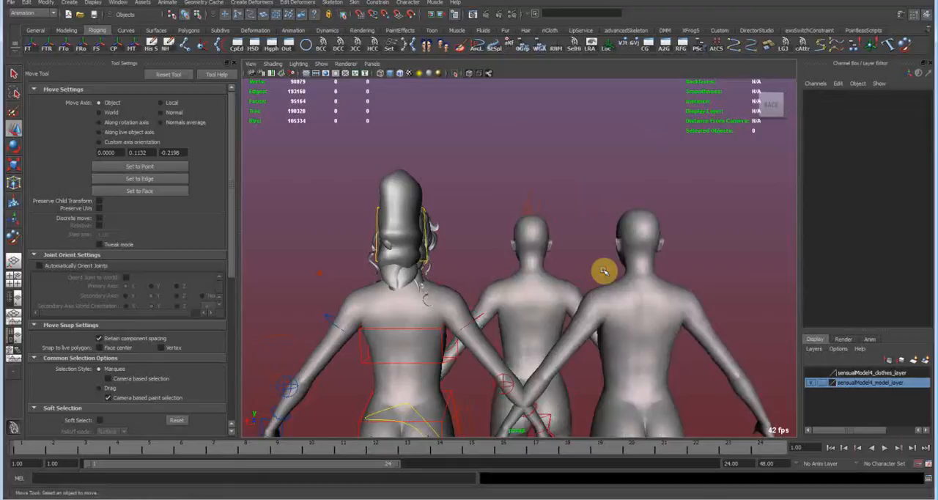
alt+middle_drag(609, 286, 542, 272)
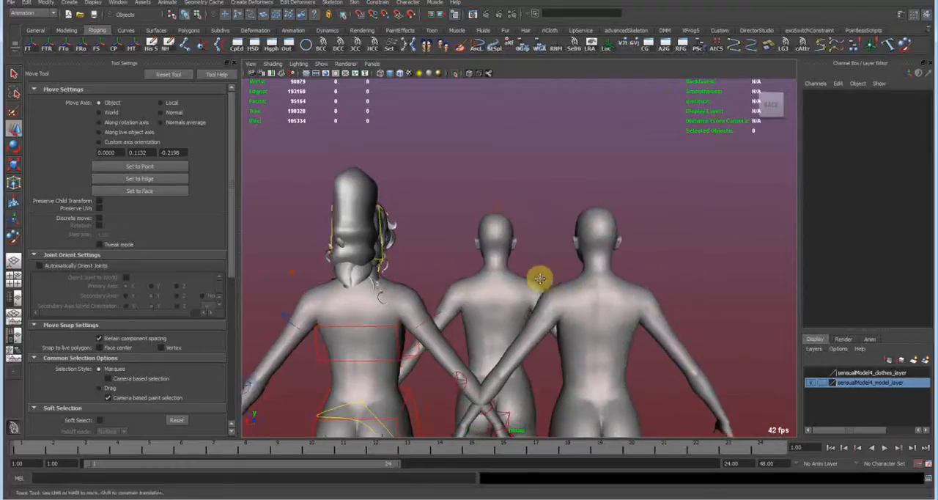
click(527, 279)
click(549, 296)
click(555, 271)
alt+drag(555, 271, 550, 323)
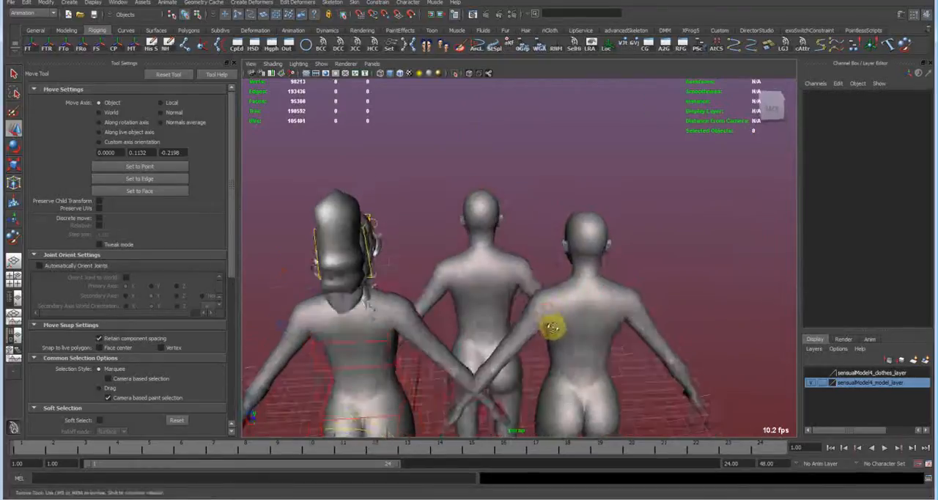
click(556, 322)
shift+click(497, 281)
Return to a straight-on back view and leave only the rigged woman's body mesh selected
alt+drag(498, 278, 574, 258)
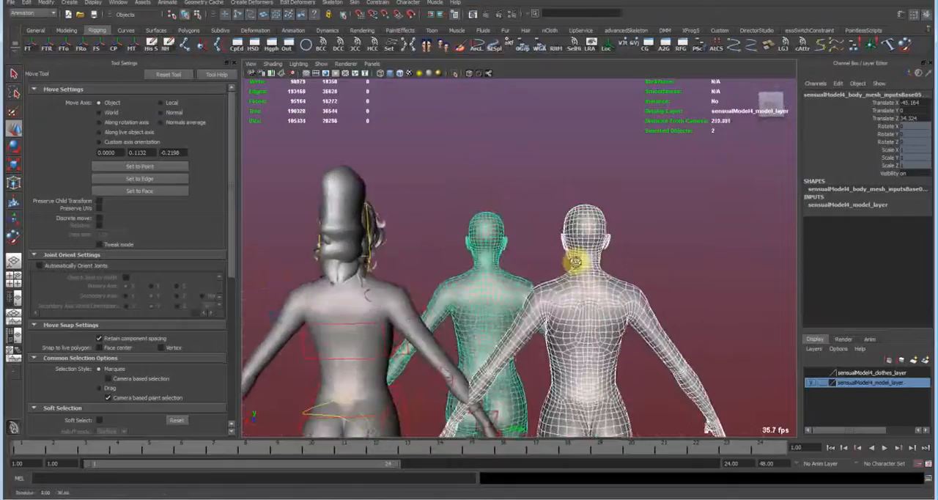
alt+middle_drag(574, 258, 637, 278)
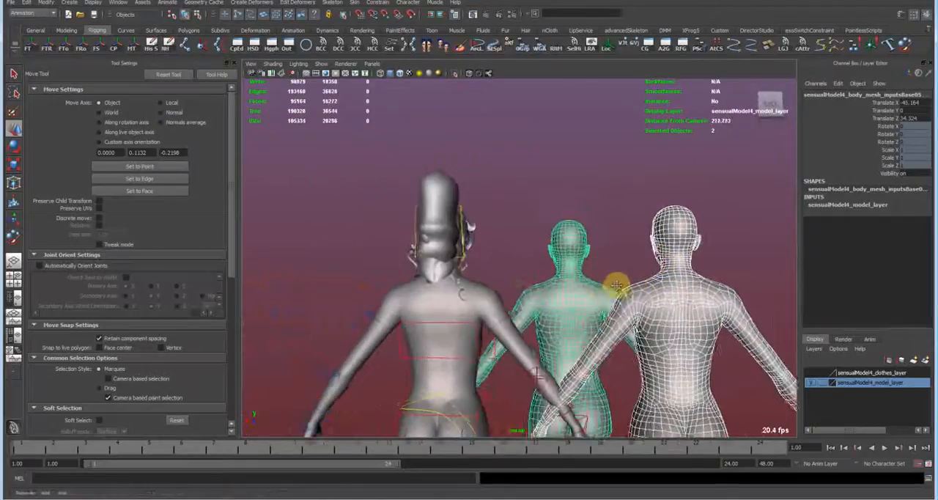
click(452, 320)
mouse_move(452, 320)
alt+mouse_down()
mouse_move(586, 293)
mouse_move(566, 280)
mouse_move(557, 301)
mouse_move(608, 289)
alt+mouse_up()
click(590, 293)
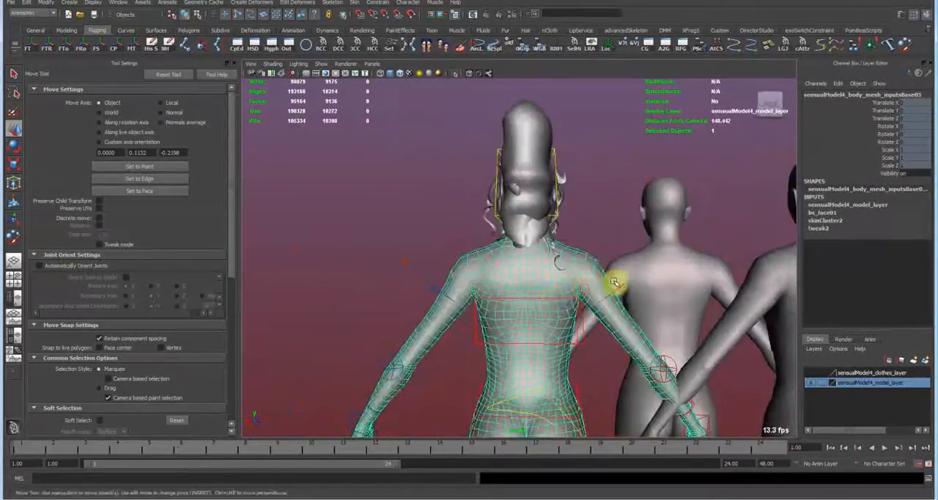
alt+middle_drag(608, 289, 427, 323)
alt+drag(426, 323, 478, 304)
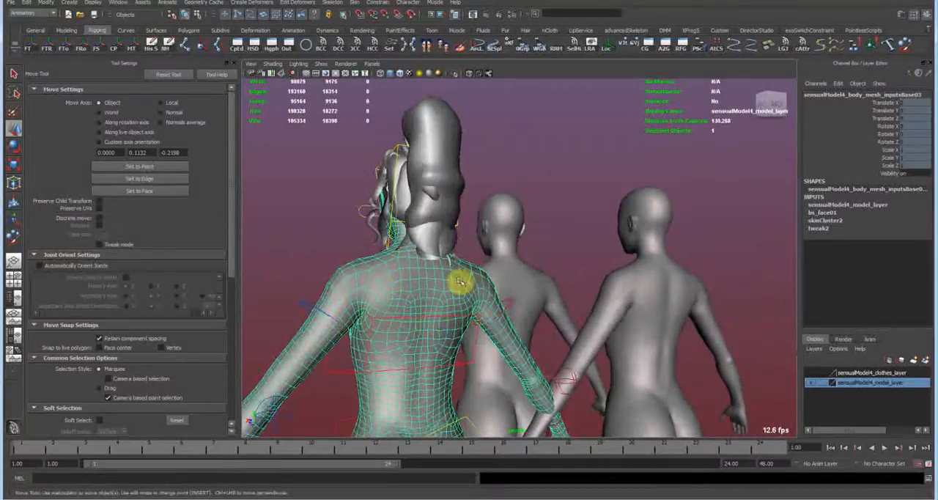
alt+drag(460, 282, 443, 314)
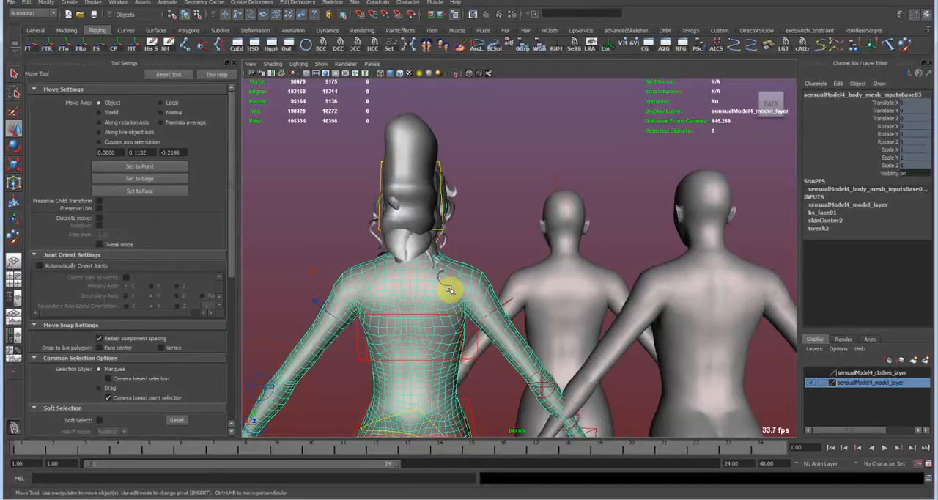
mouse_move(449, 289)
alt+mouse_down()
mouse_move(468, 315)
mouse_move(508, 303)
alt+mouse_up()
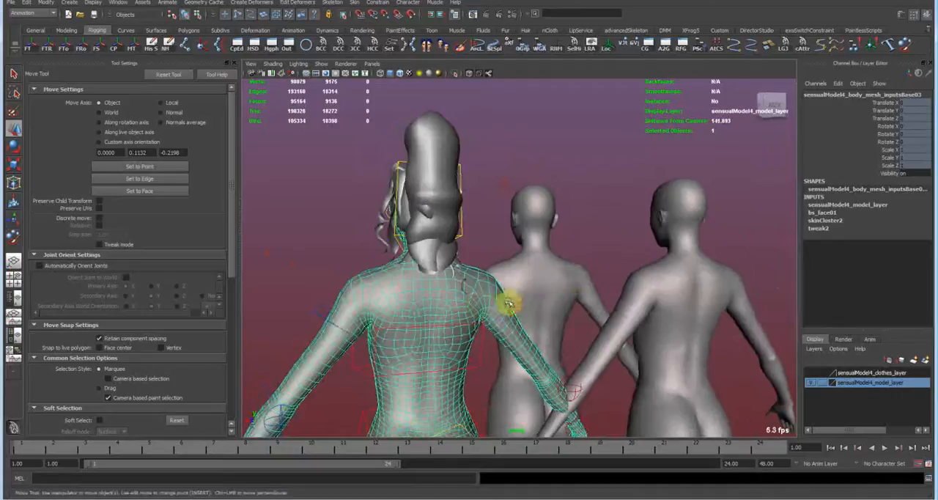
alt+drag(583, 255, 566, 255)
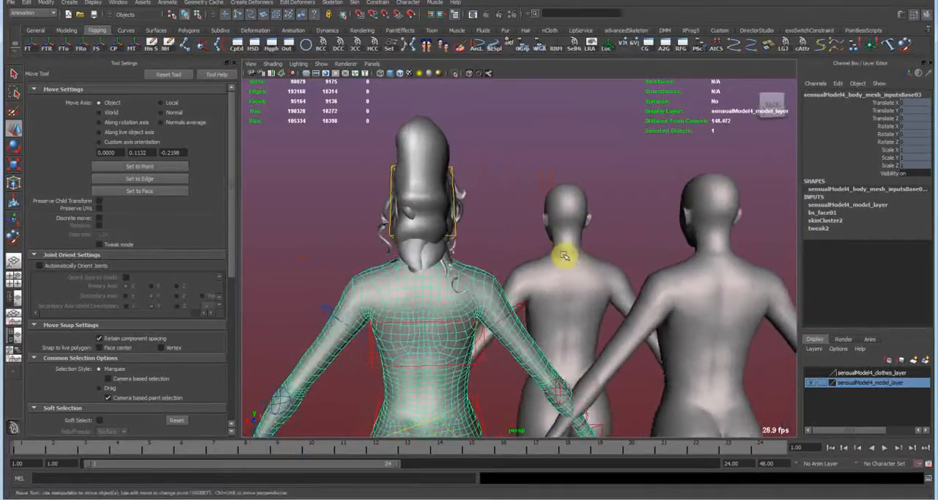
mouse_move(571, 261)
alt+mouse_down()
mouse_move(564, 268)
mouse_move(606, 258)
alt+mouse_up()
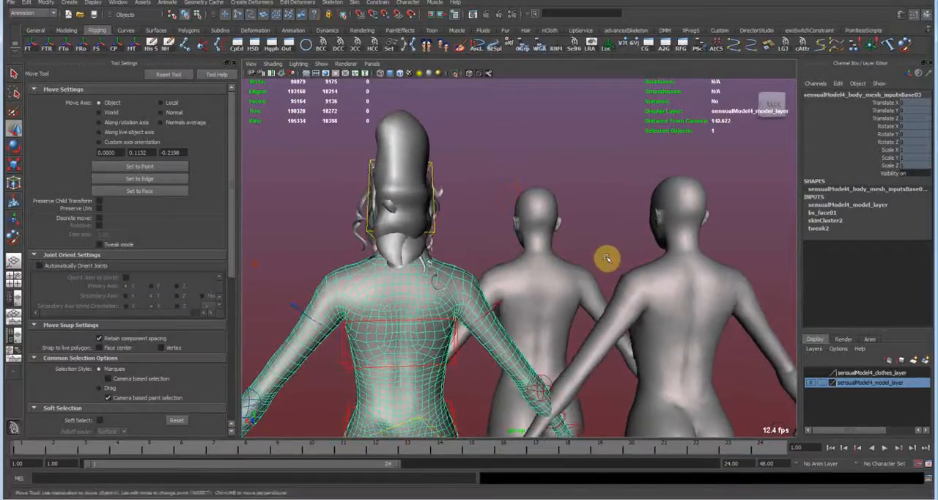